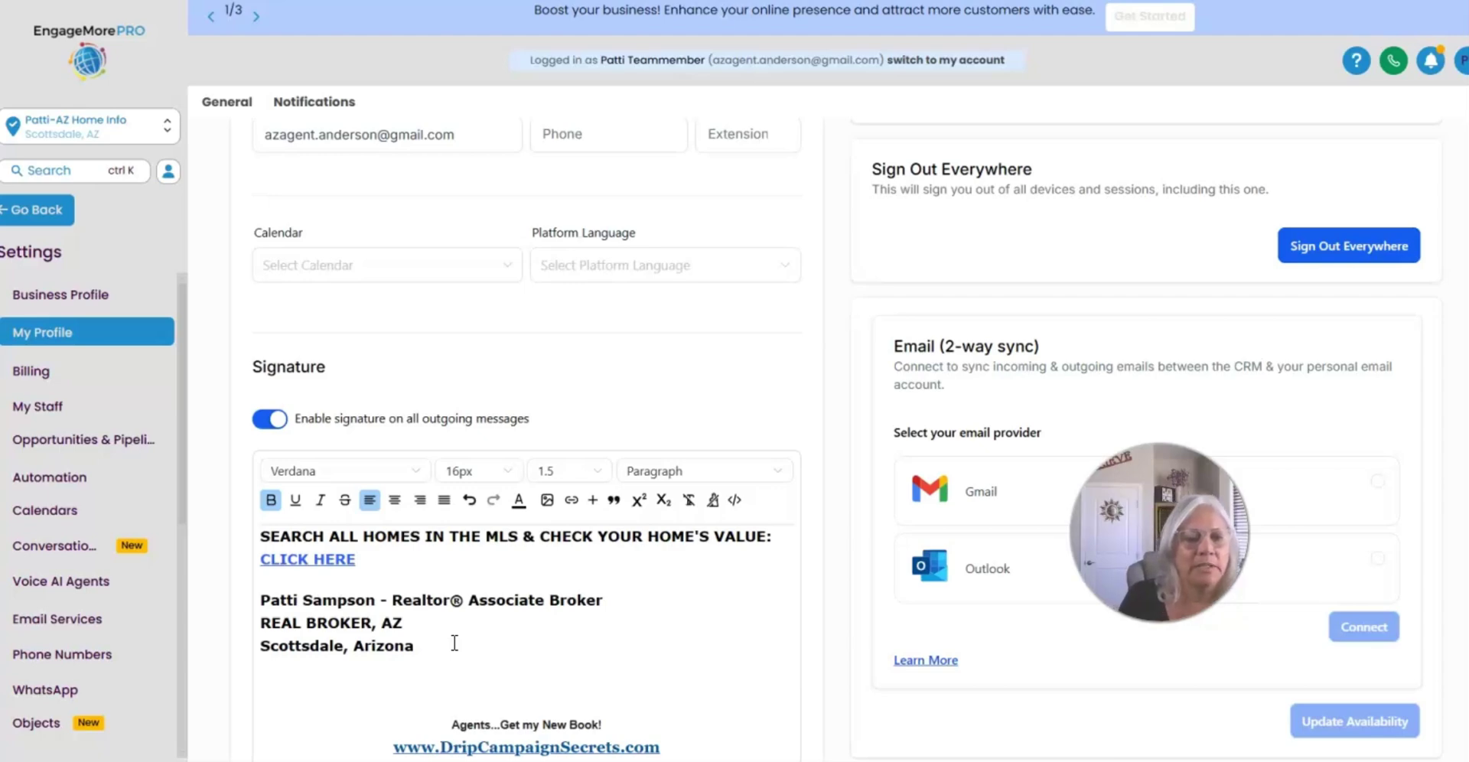
Step: Start a new empty line after 'Scottsdale, Arizona' and open the Embed Image form
left_click(55, 302)
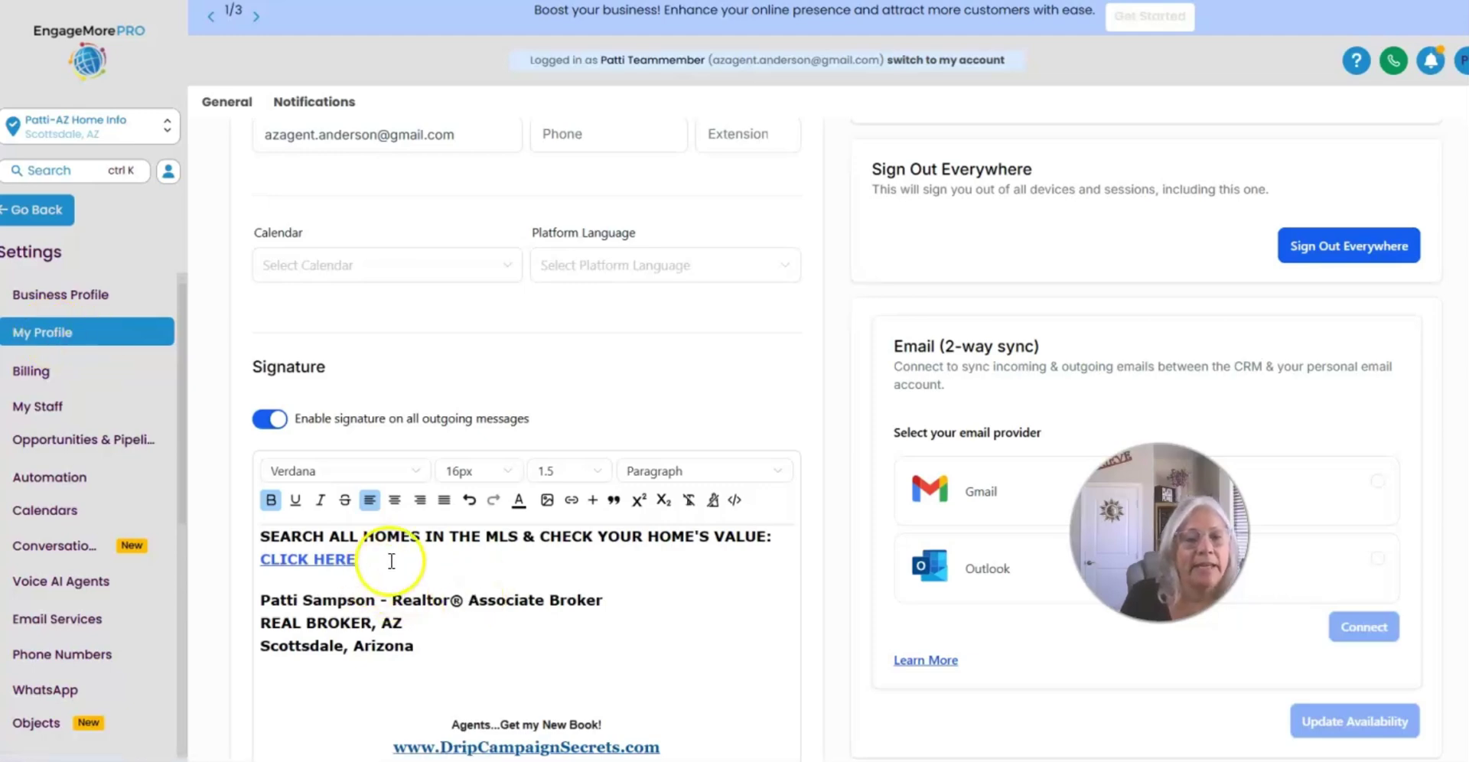
left_click(441, 647)
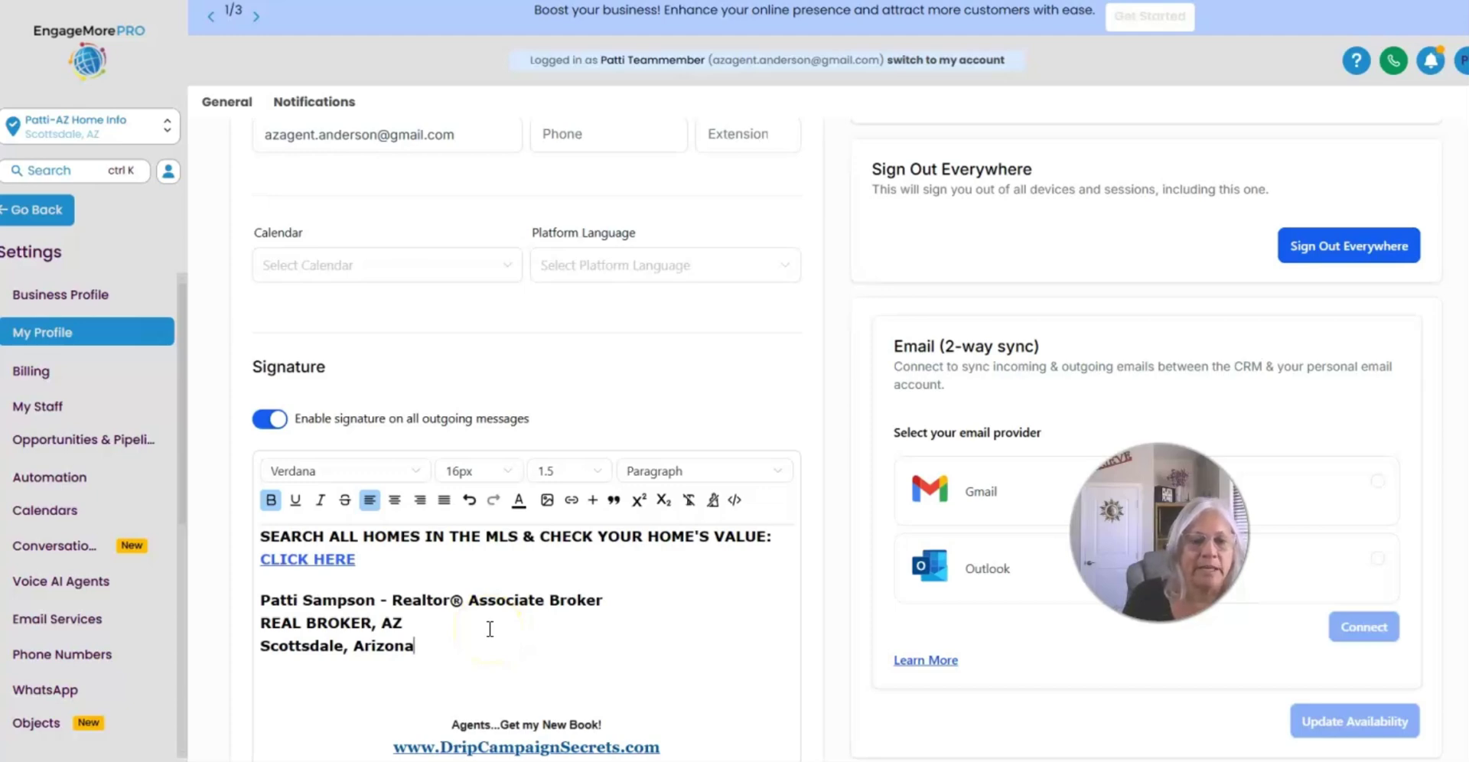
key("Return")
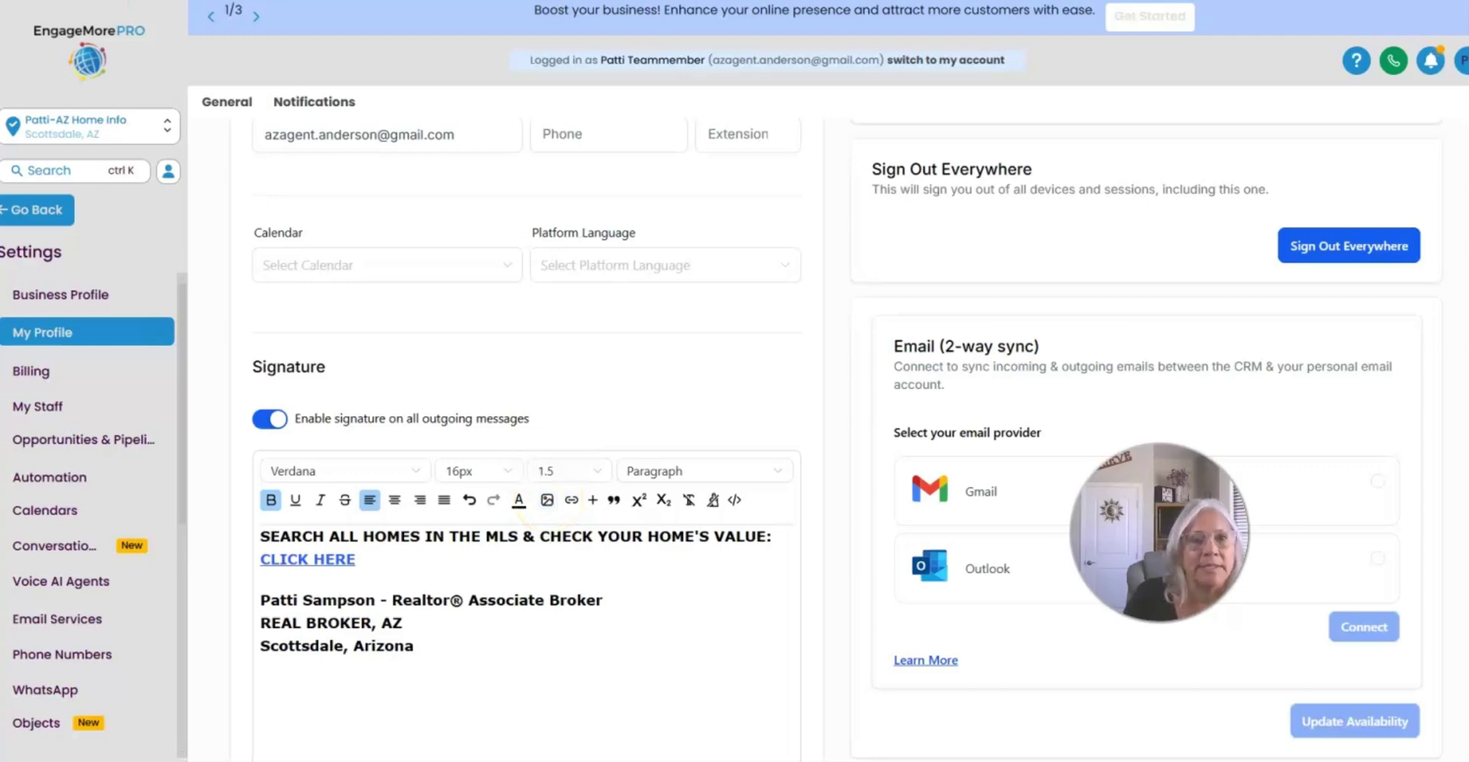
left_click(547, 500)
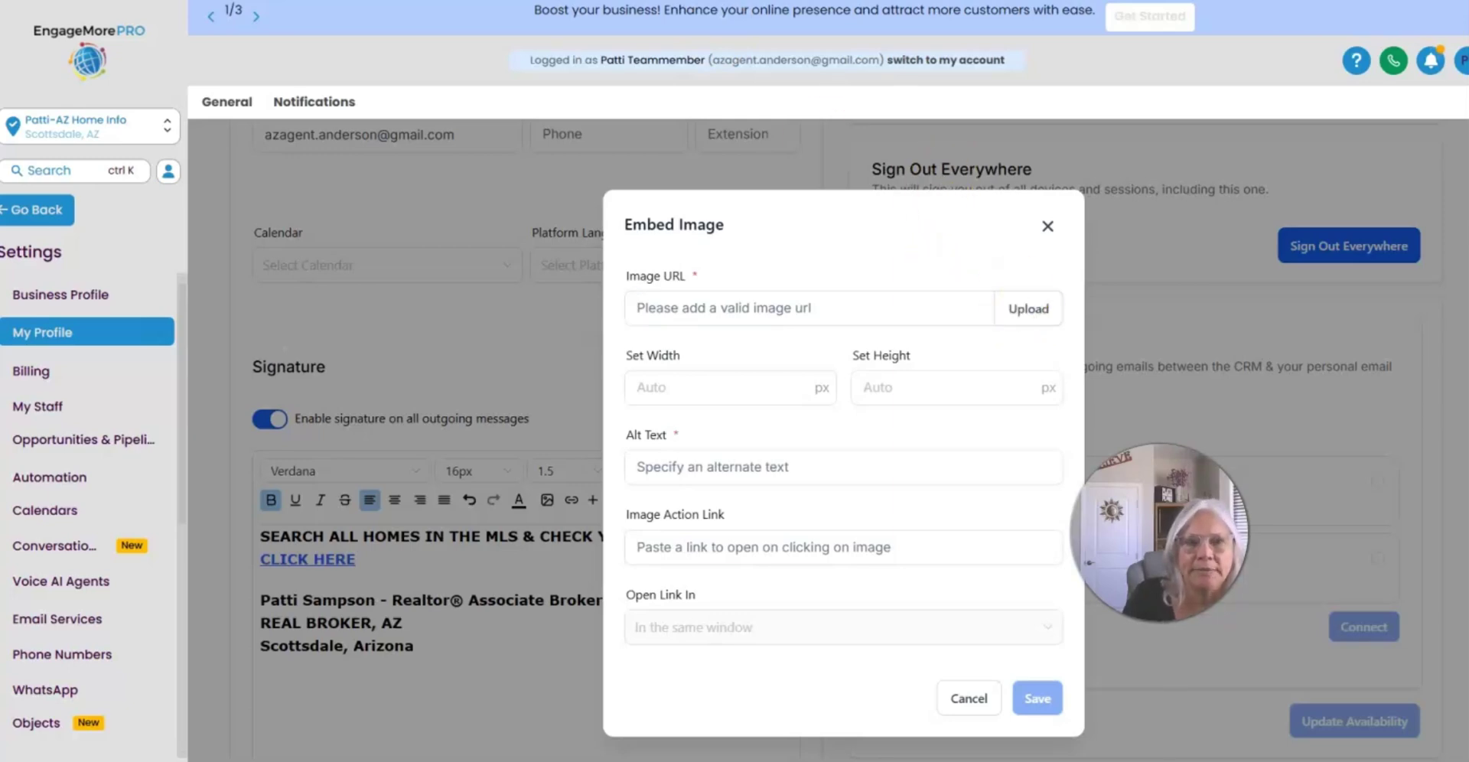
Step: Paste the uploaded headshot's URL, keep width and height on Auto, and enter the agent's name as alt text
key("ctrl+v")
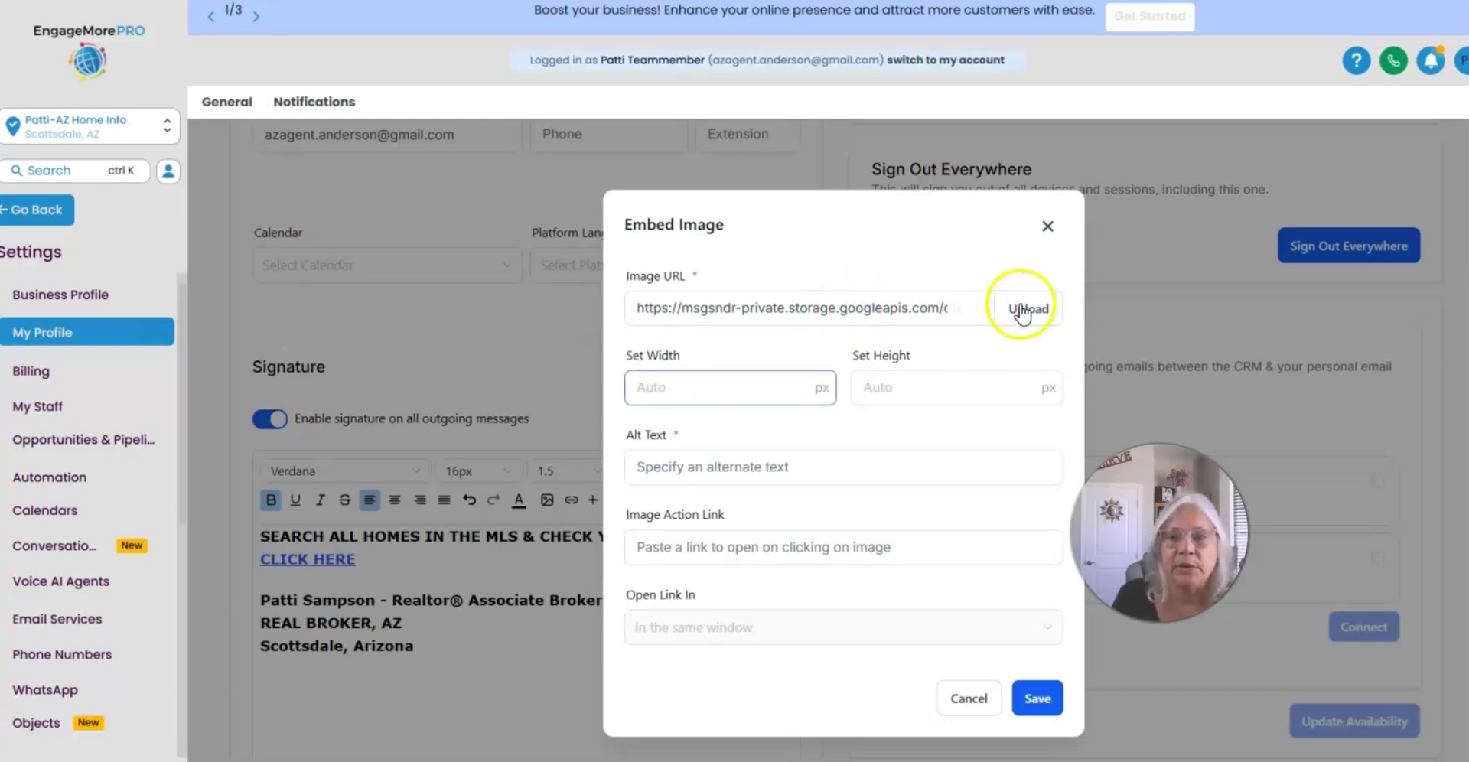
left_click(667, 387)
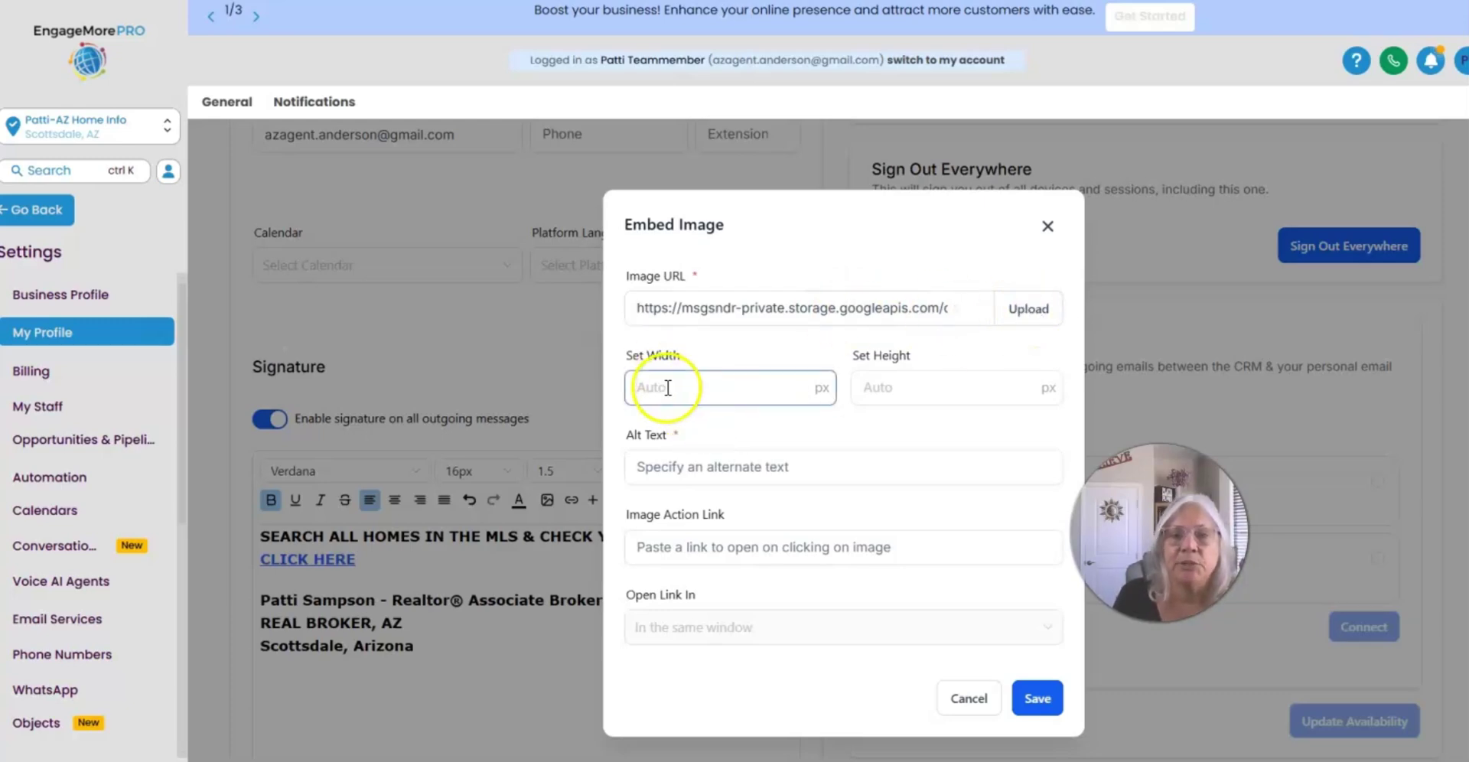
left_click(1021, 380)
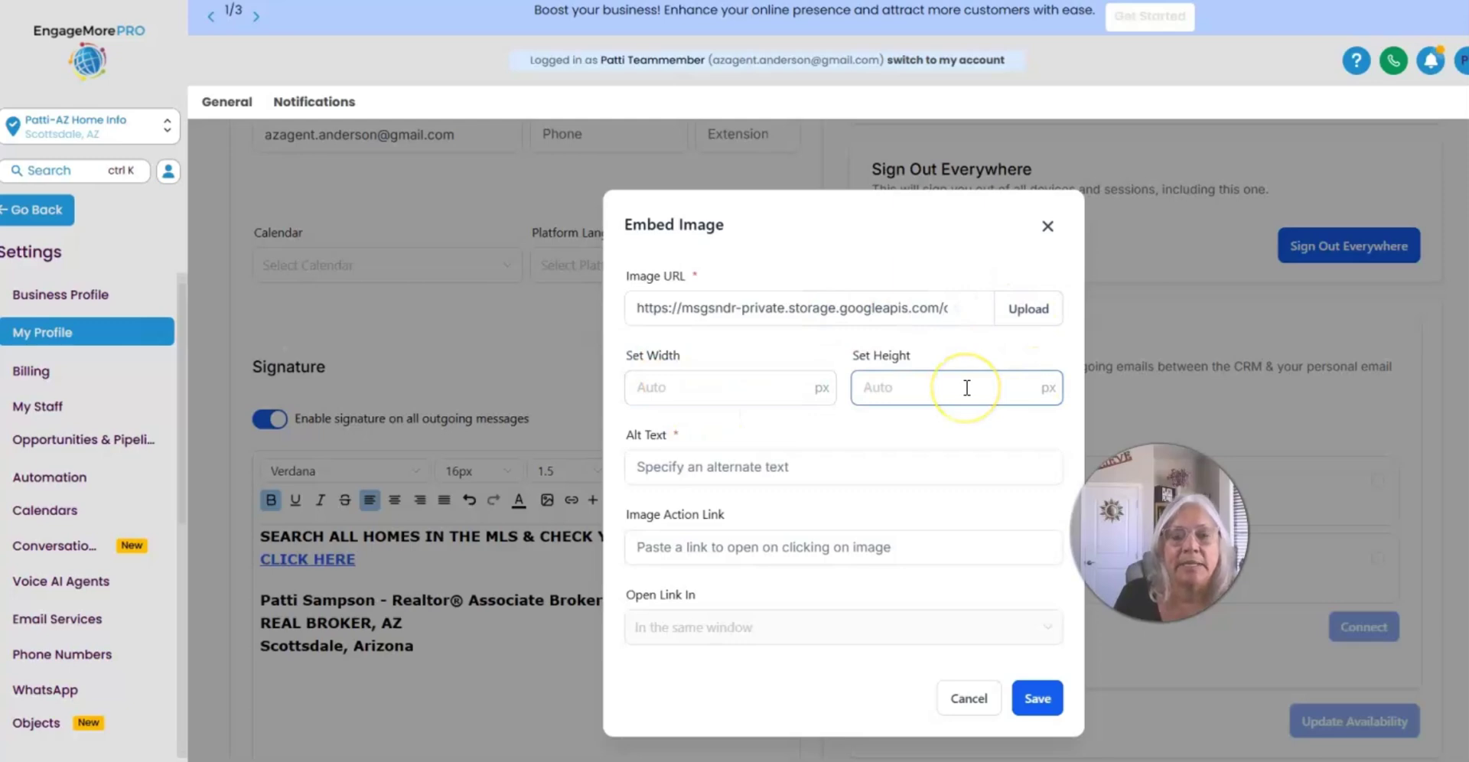
left_click(942, 385)
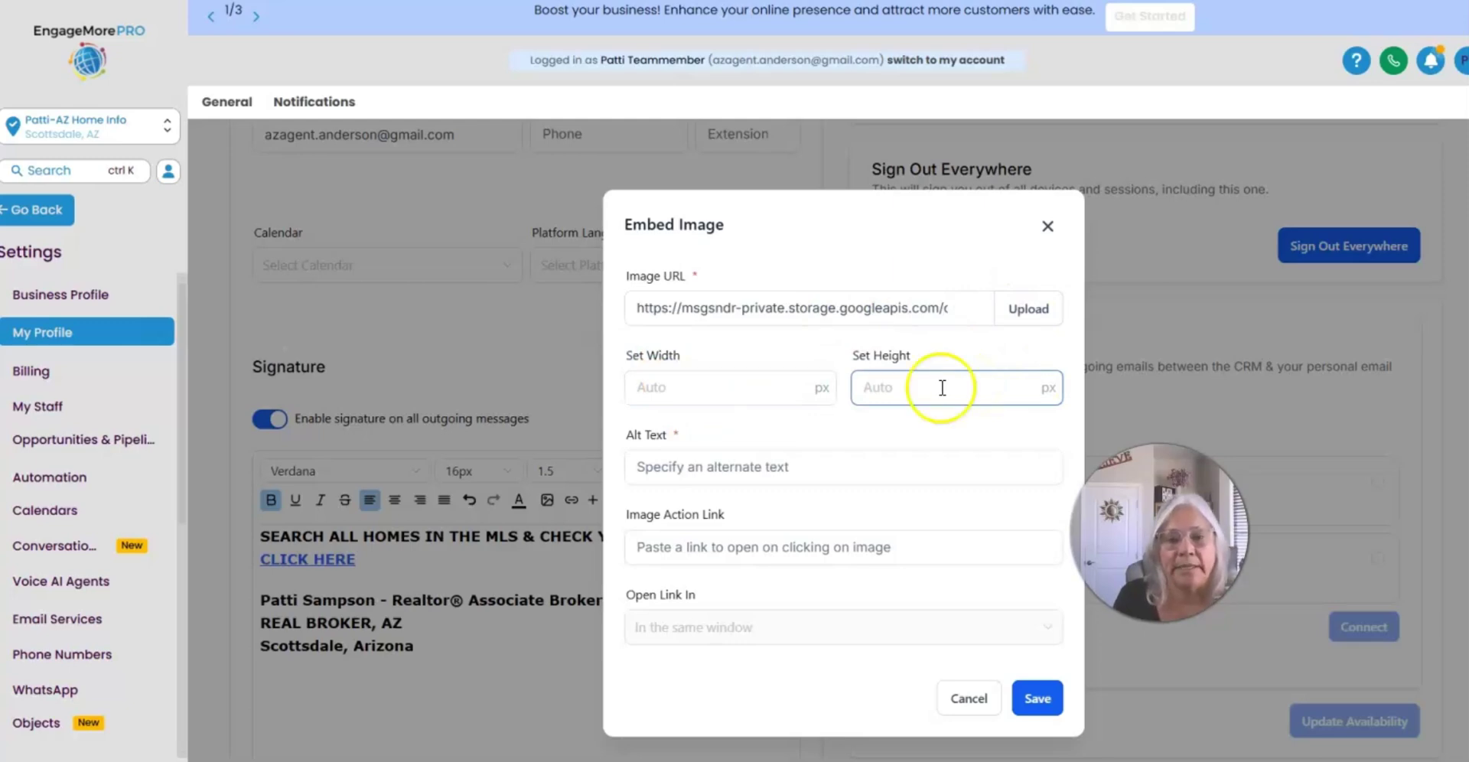
key("Tab")
left_click(637, 466)
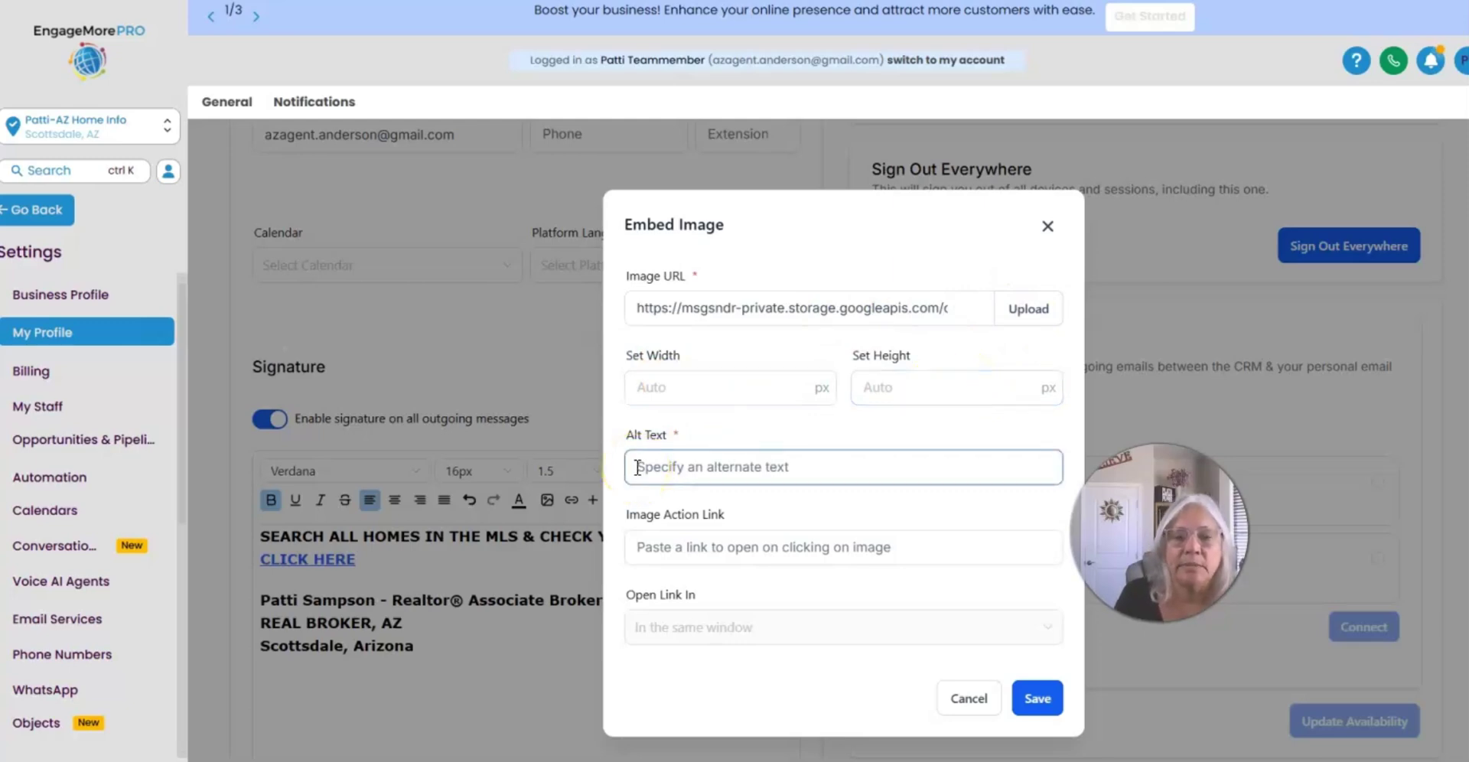
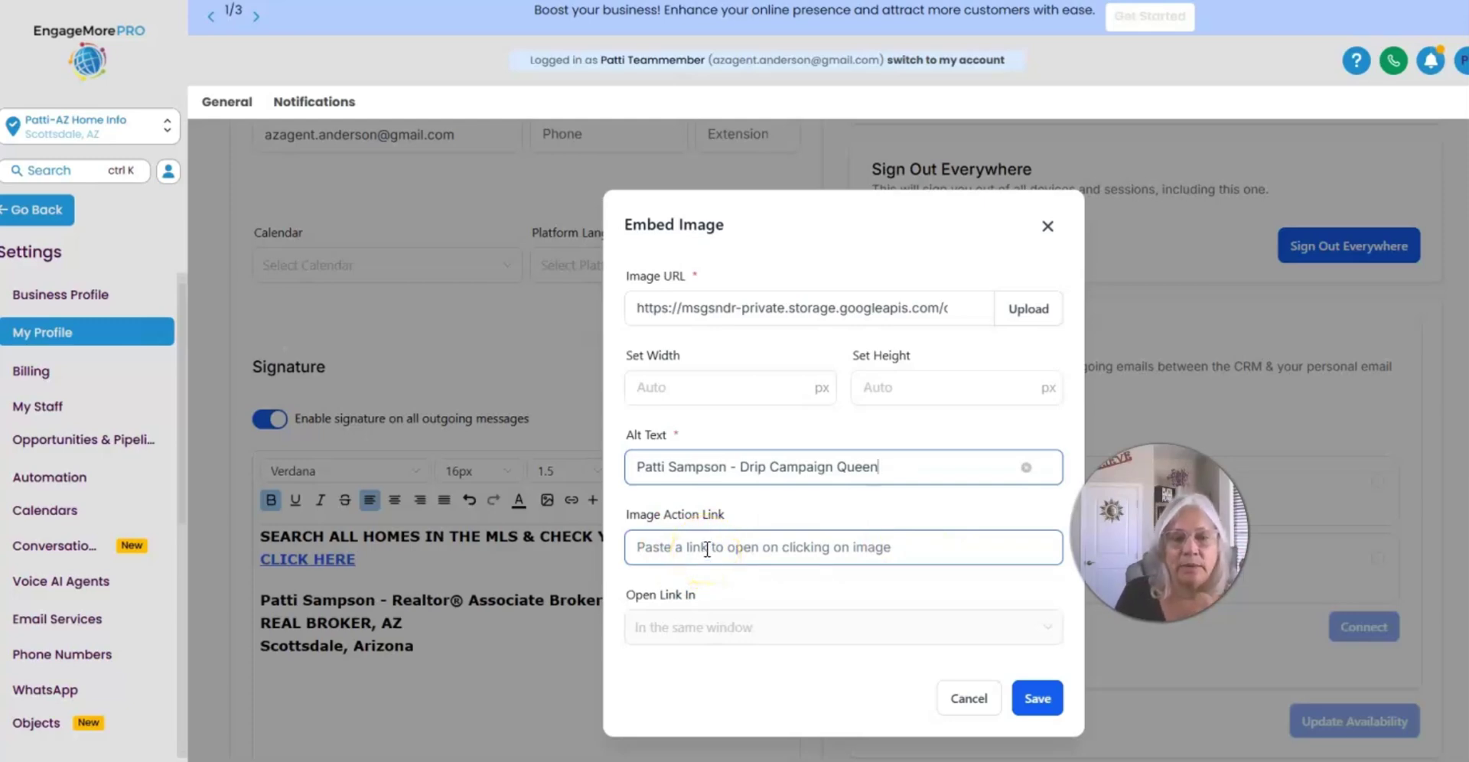
Step: Save the headshot into the signature and select the inserted photo
left_click(1037, 698)
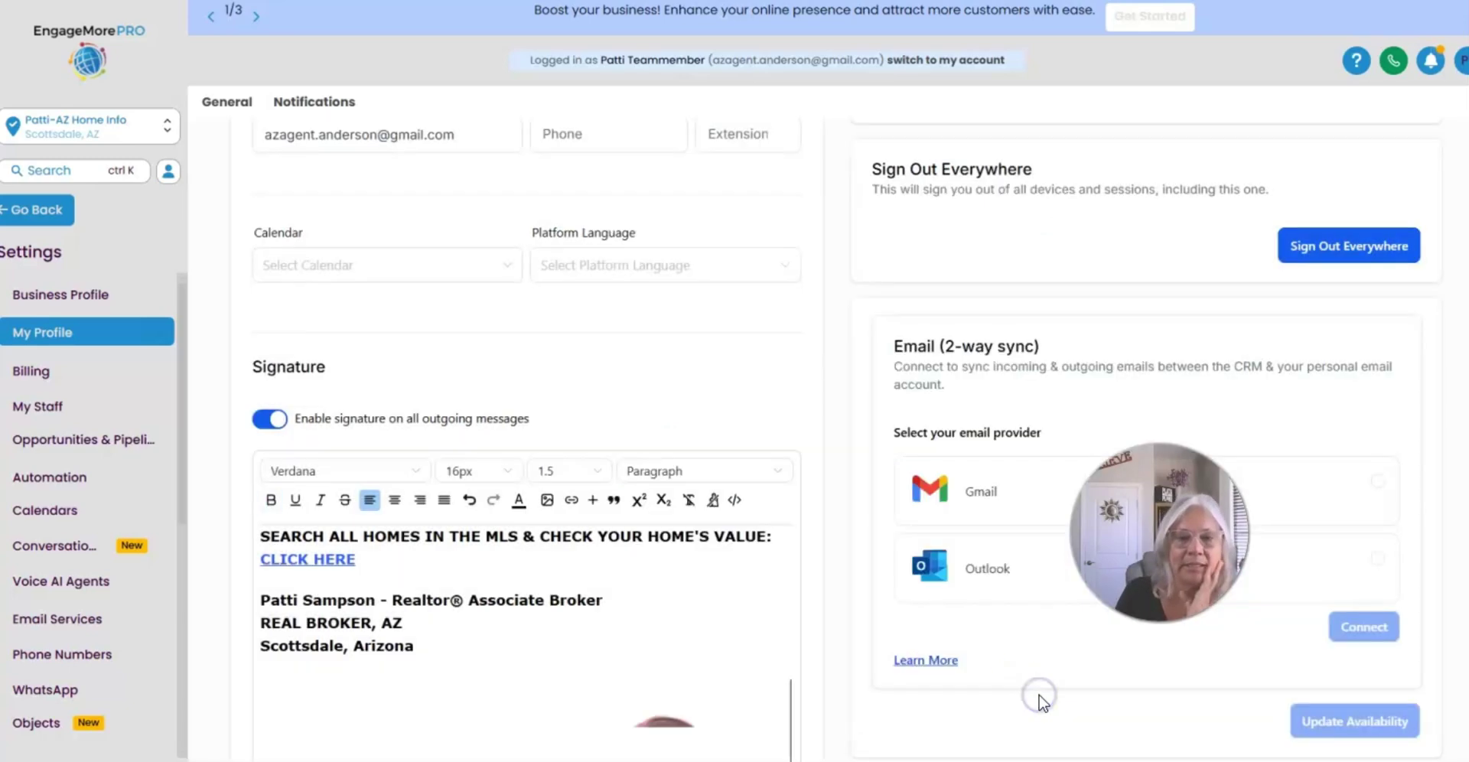
scroll(678, 531, "down", 5)
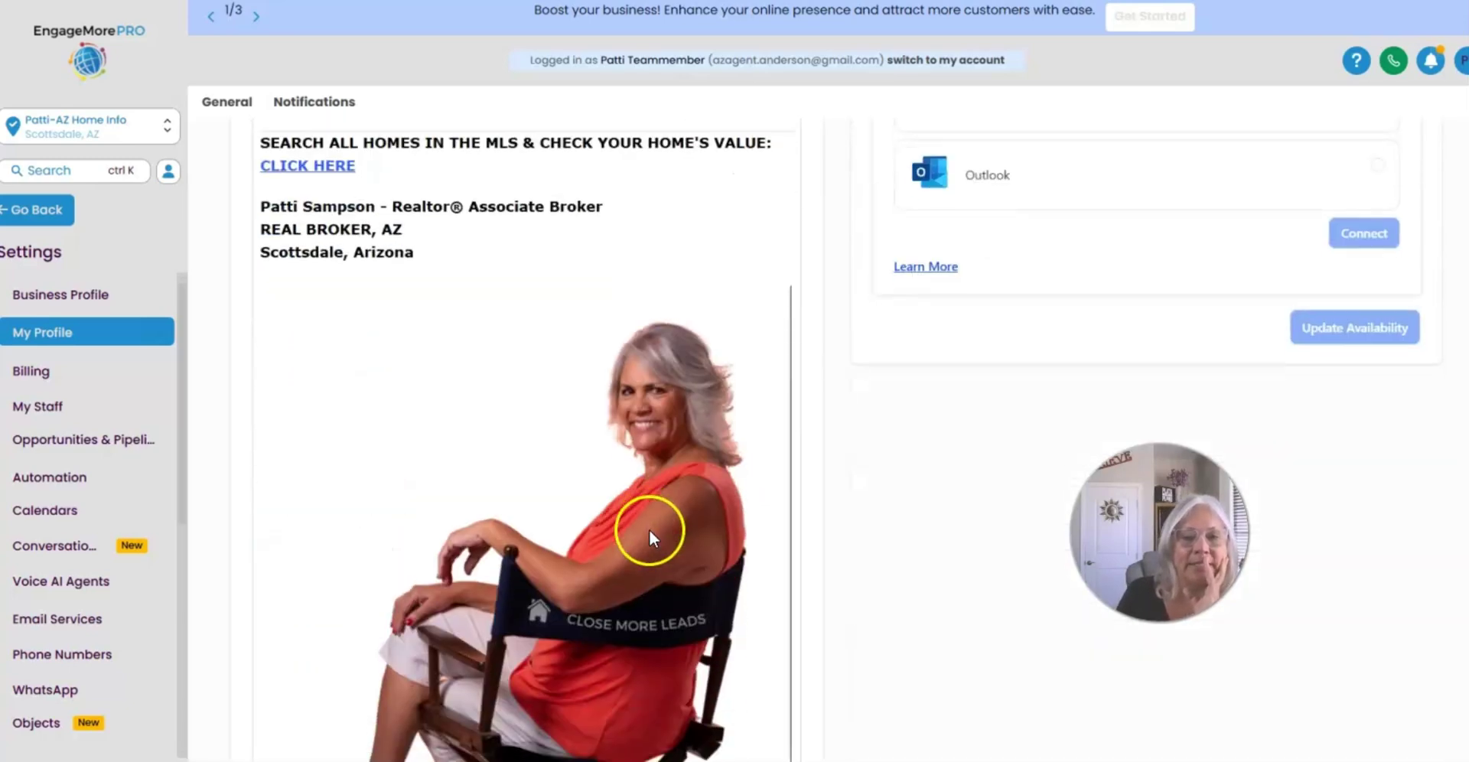
scroll(649, 530, "down", 1)
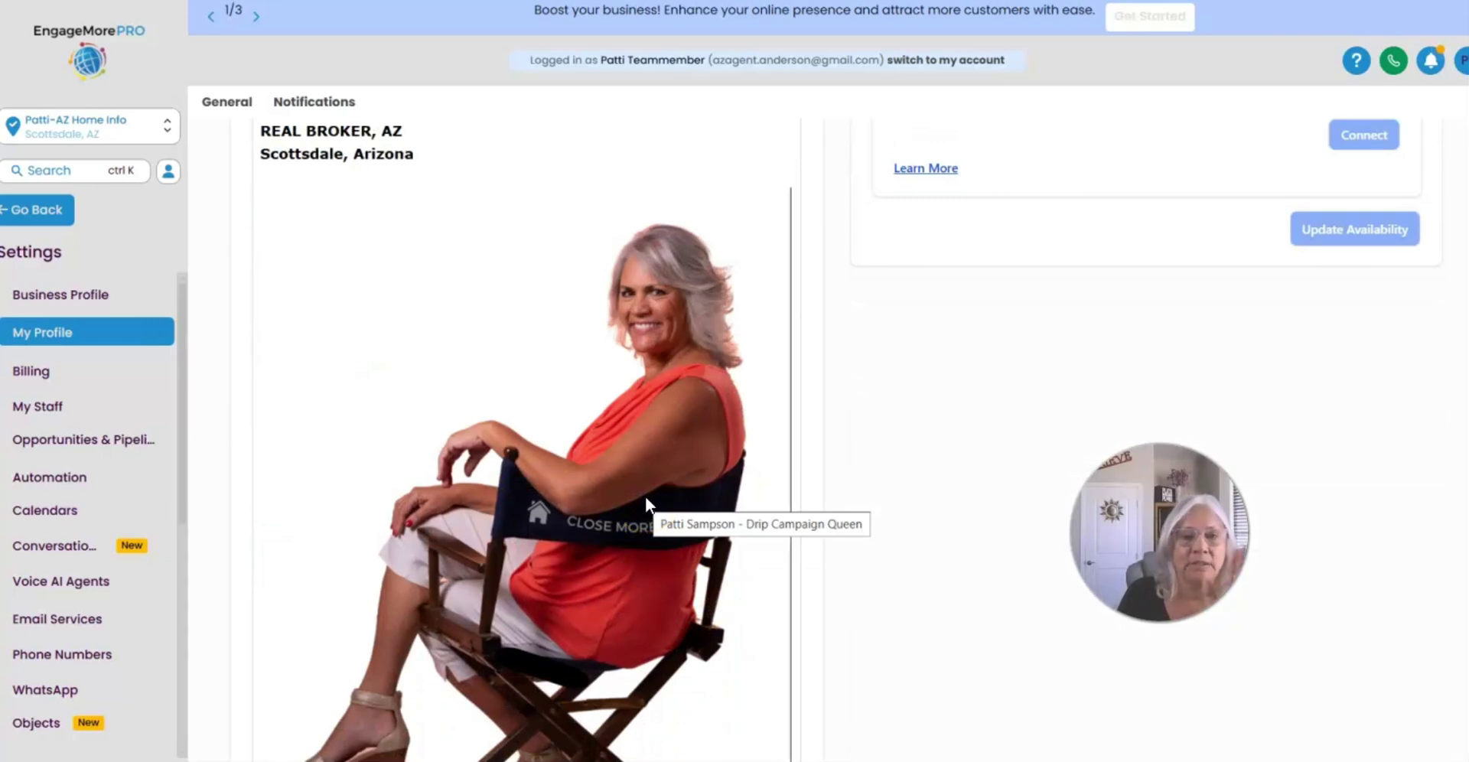
left_click(638, 462)
Step: Drag the photo's resize handle to shrink the headshot below the contact lines
scroll(638, 462, "down", 2)
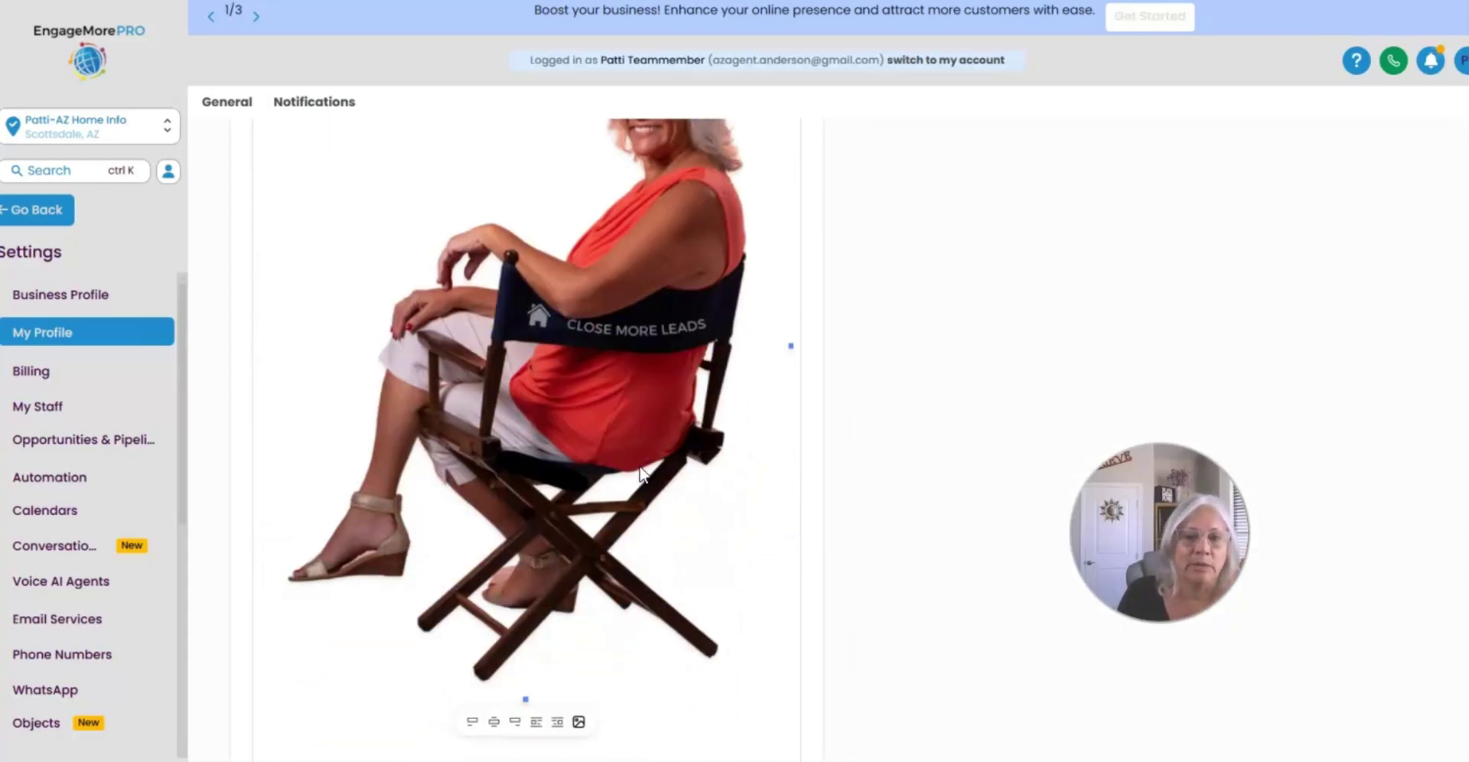
scroll(640, 473, "down", 5)
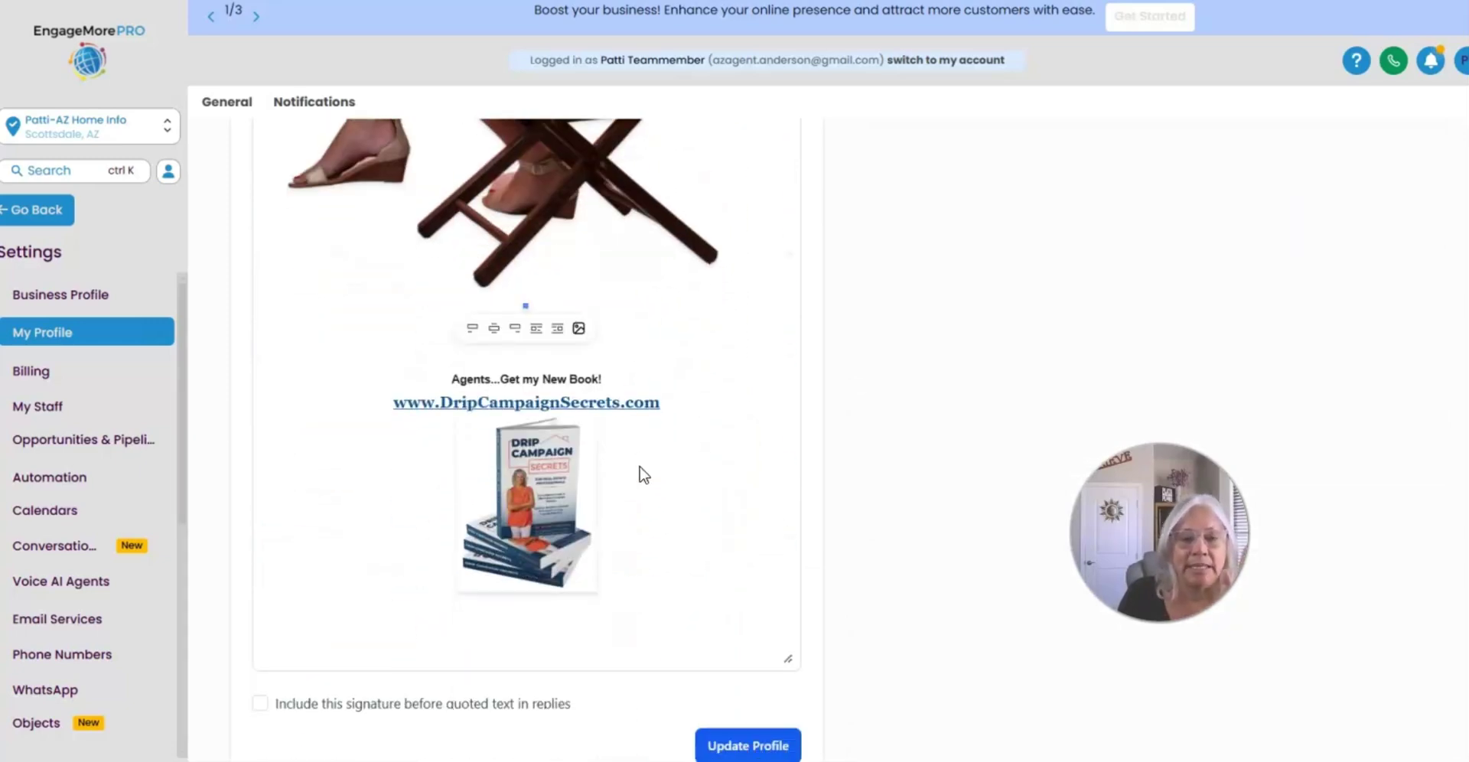
scroll(774, 429, "up", 4)
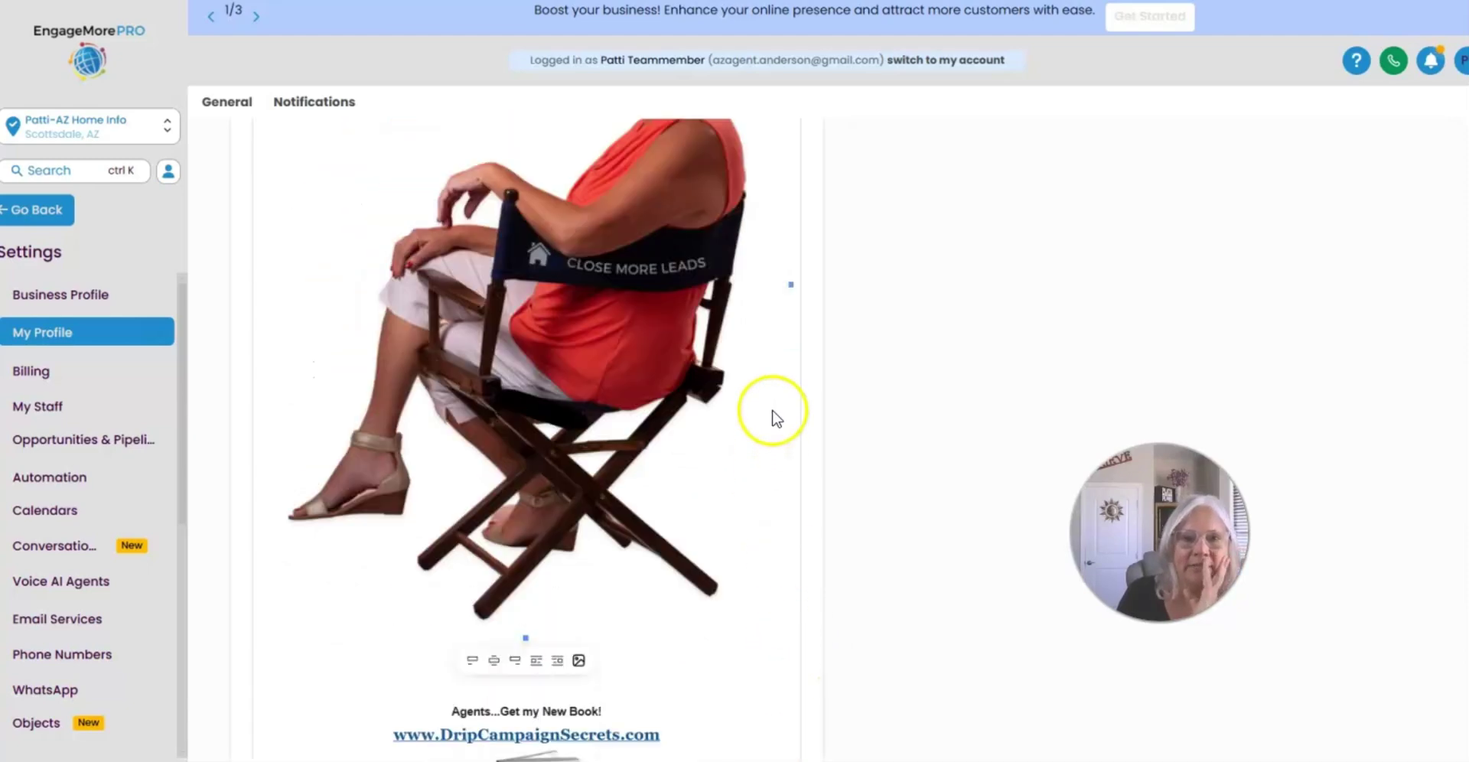
scroll(773, 383, "up", 5)
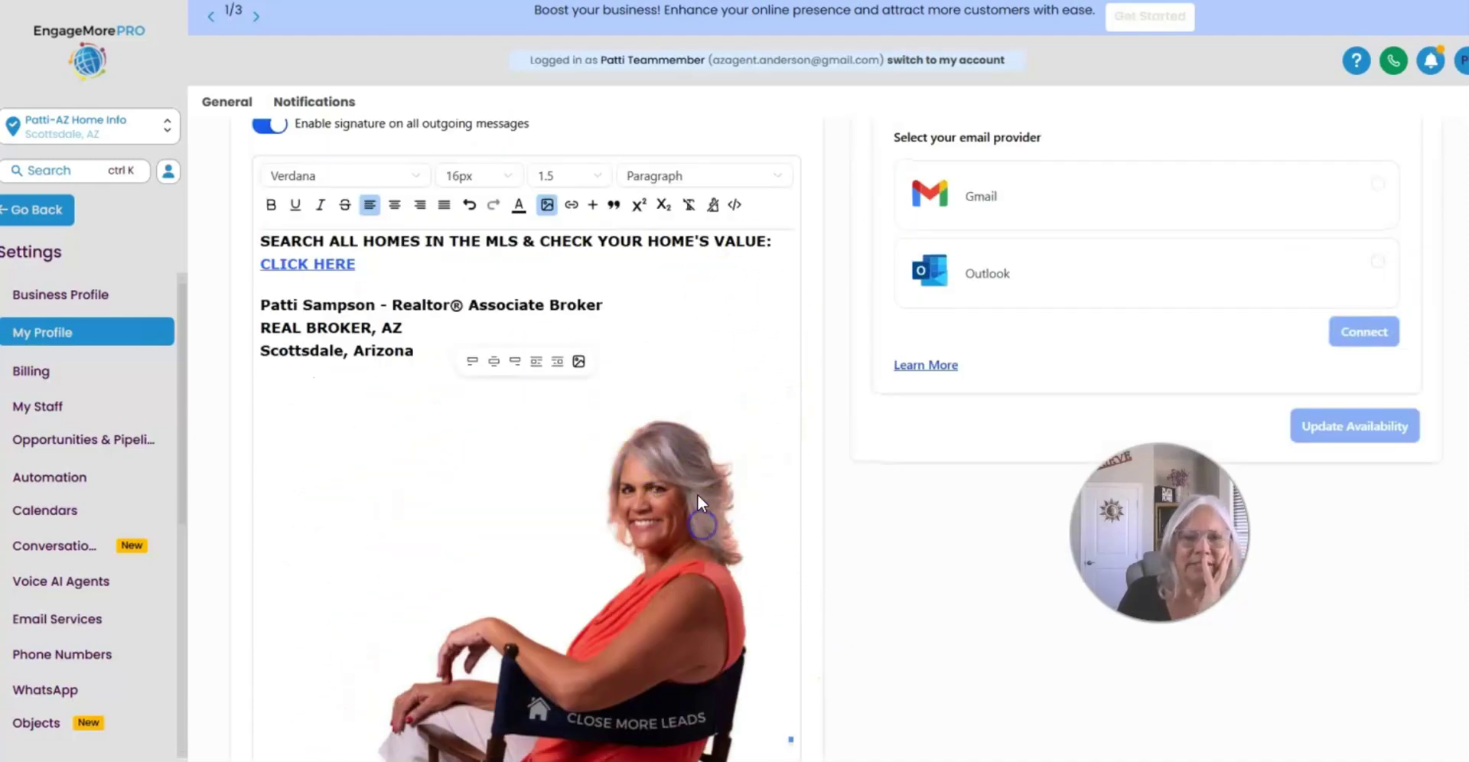
scroll(696, 495, "down", 4)
mouse_move(792, 443)
left_mouse_down()
mouse_move(577, 426)
mouse_move(413, 380)
left_mouse_up()
scroll(627, 406, "up", 3)
scroll(628, 406, "up", 1)
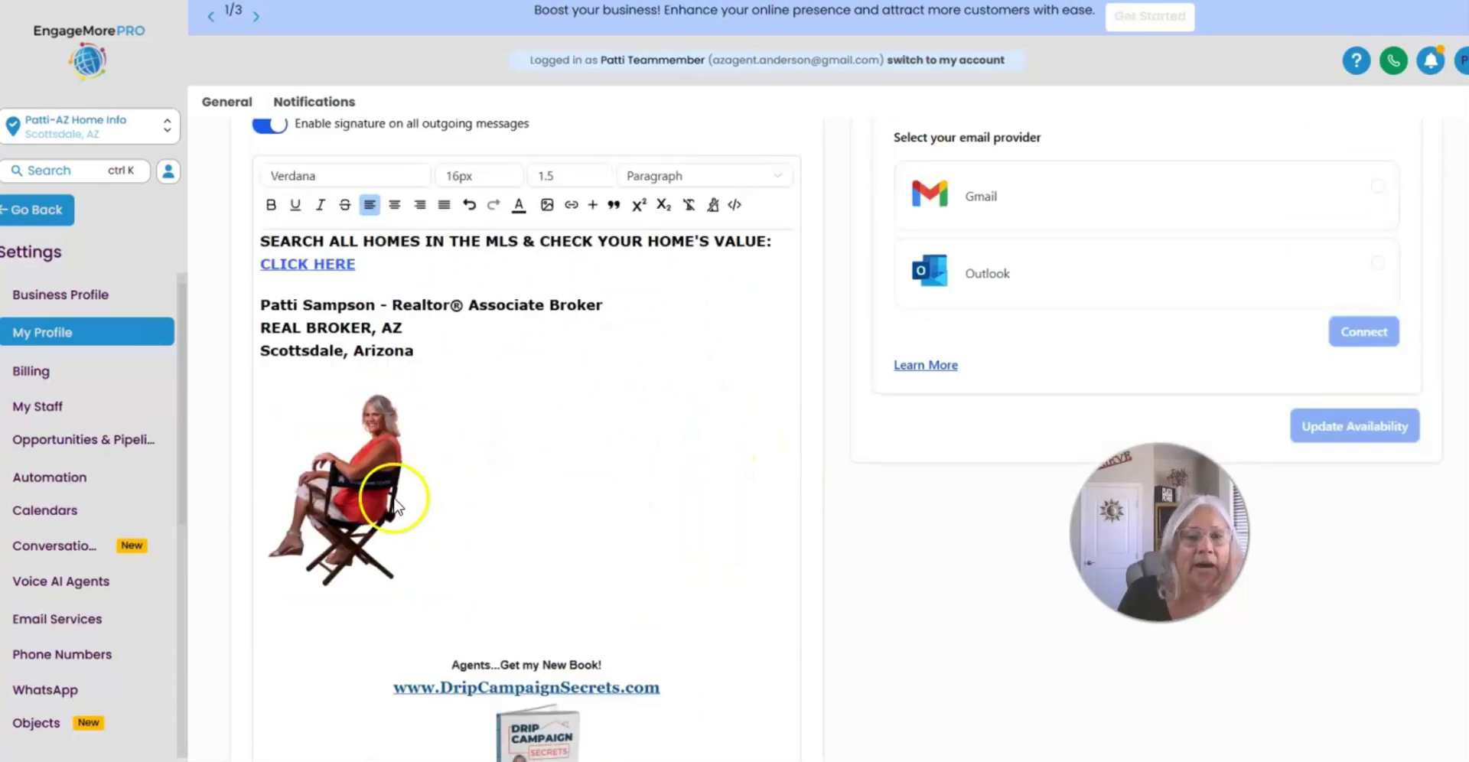
left_click(369, 491)
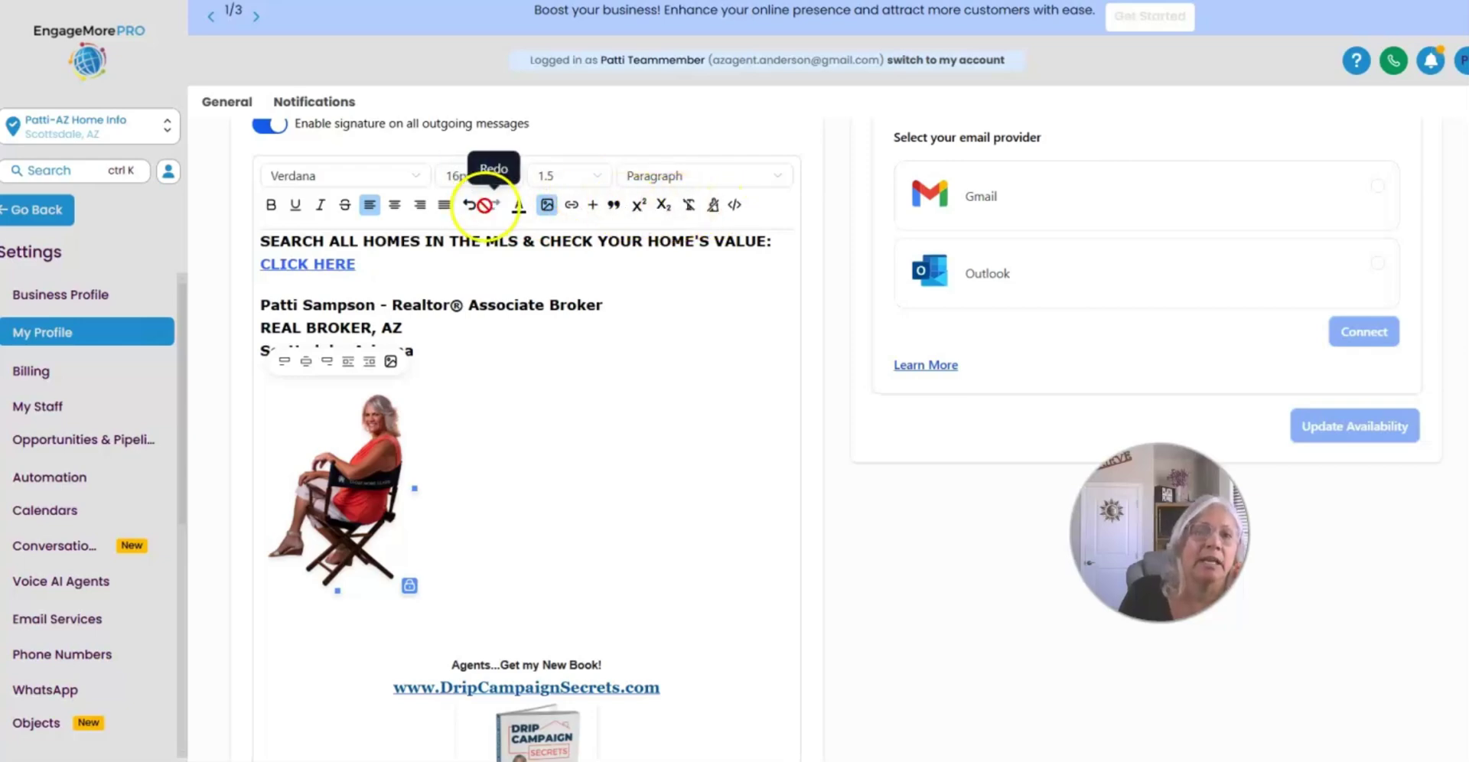
Step: Set the headshot to 150 px height with the width cleared to automatic
left_click(546, 205)
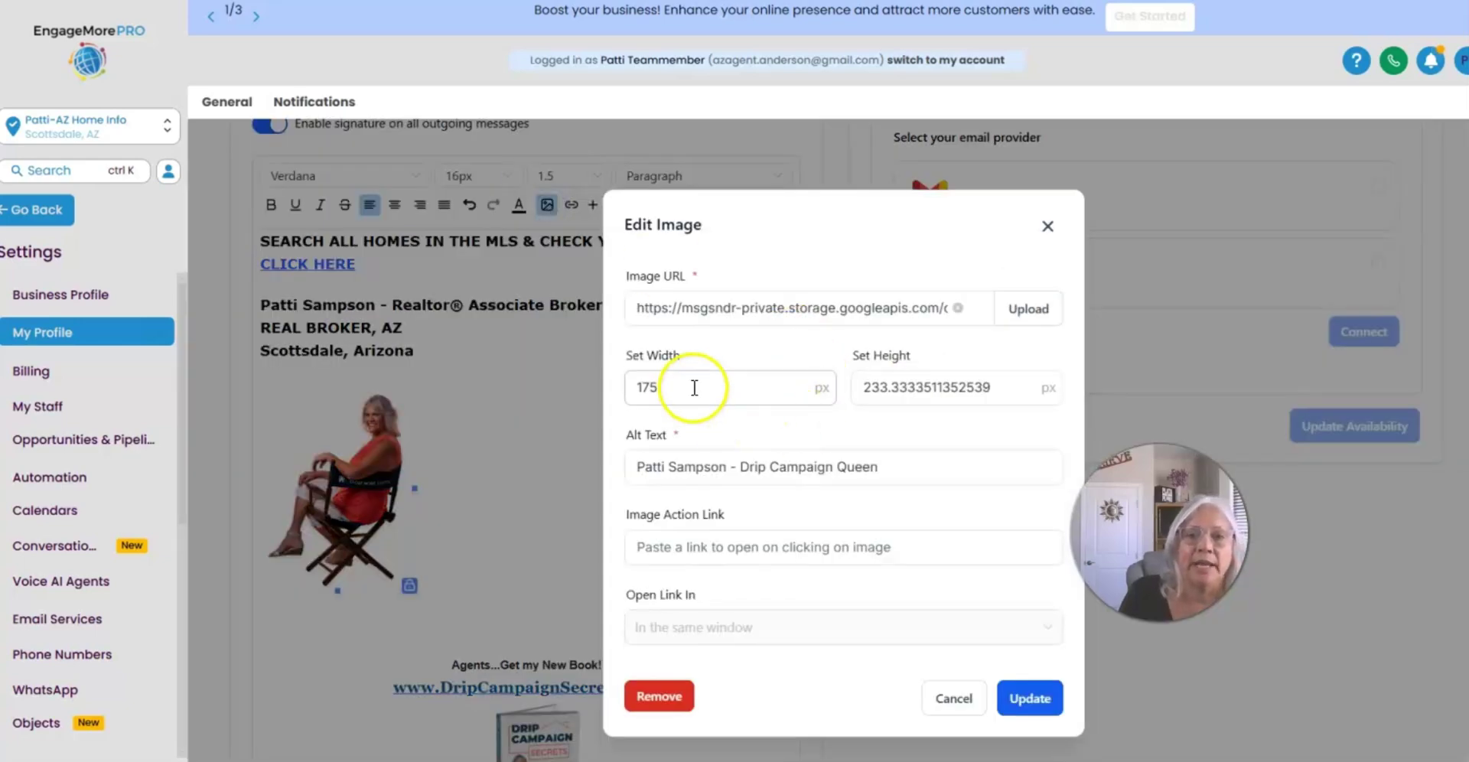
left_click(867, 386)
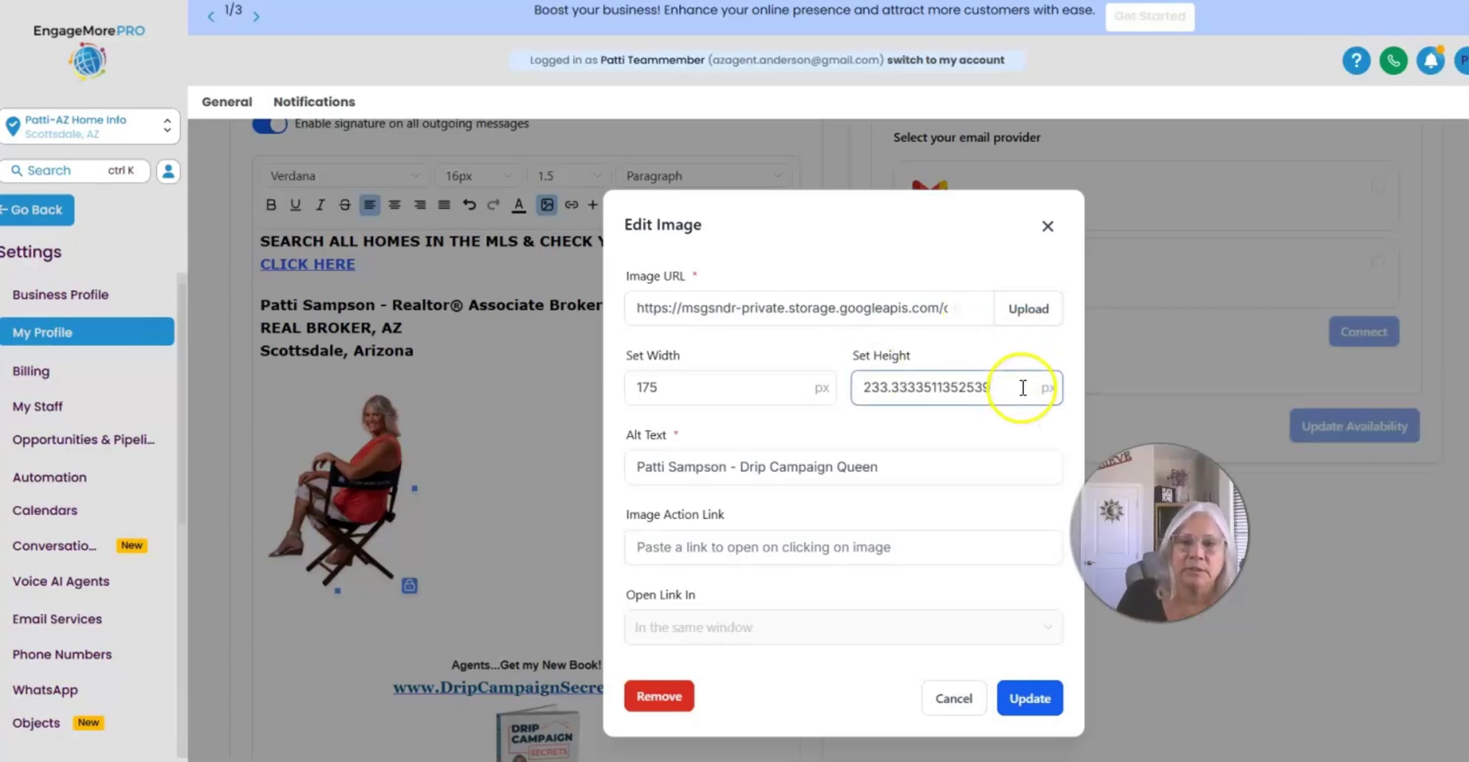
left_click_drag(1026, 381, 817, 374)
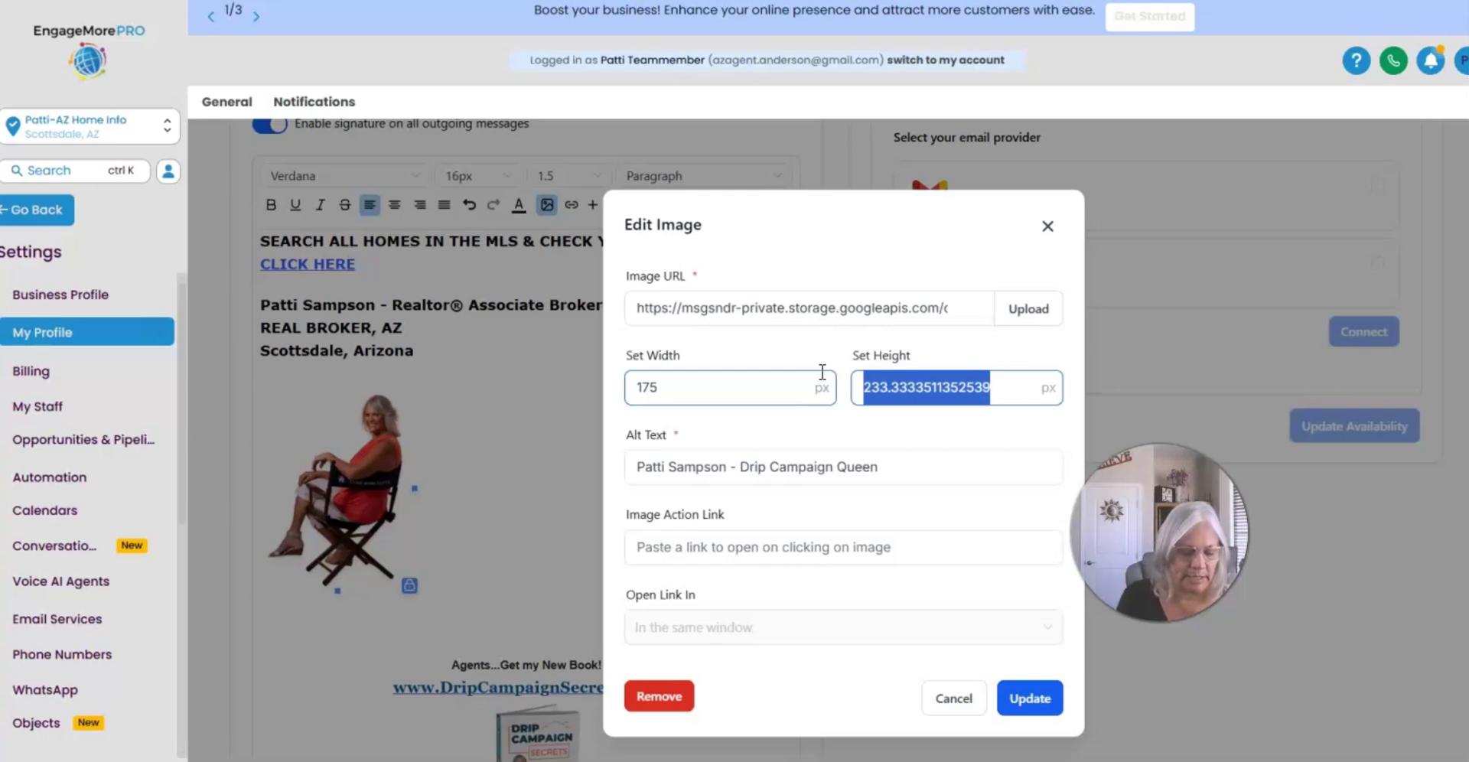
type("150")
left_click_drag(727, 387, 567, 388)
key("BackSpace")
key("Tab")
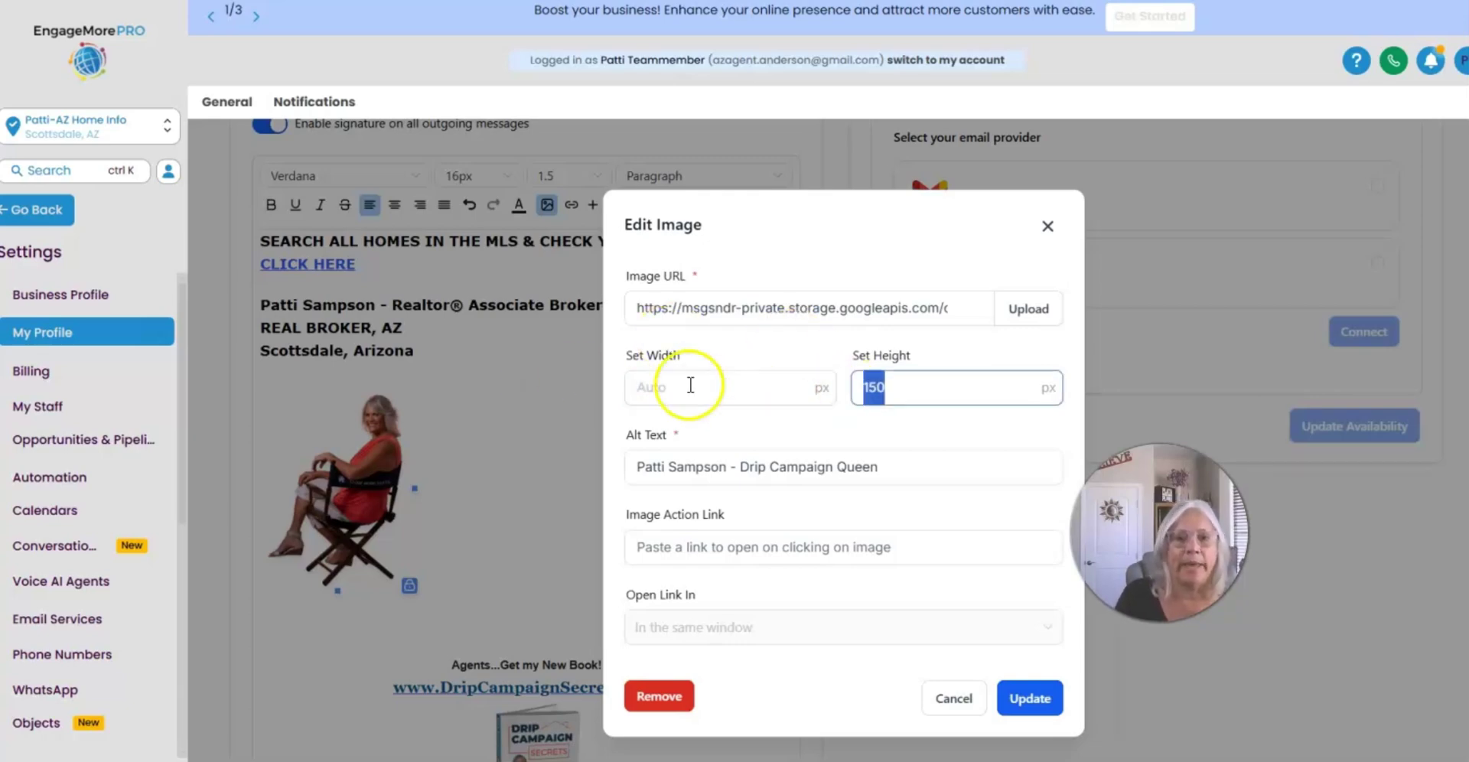
left_click(969, 700)
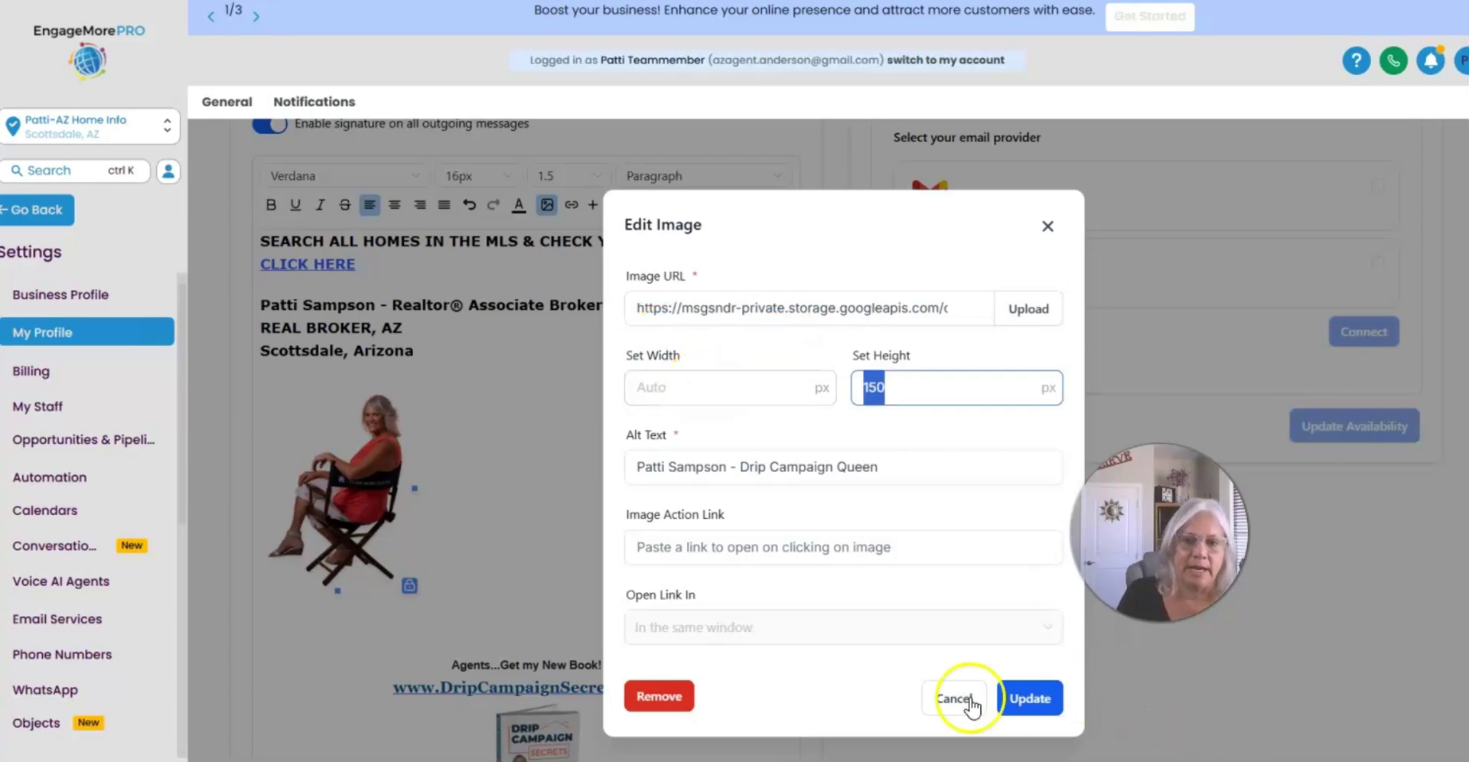
left_click(1025, 696)
Step: Reselect the headshot and clear its 150 height in the image size settings
left_click(333, 525)
left_click(580, 402)
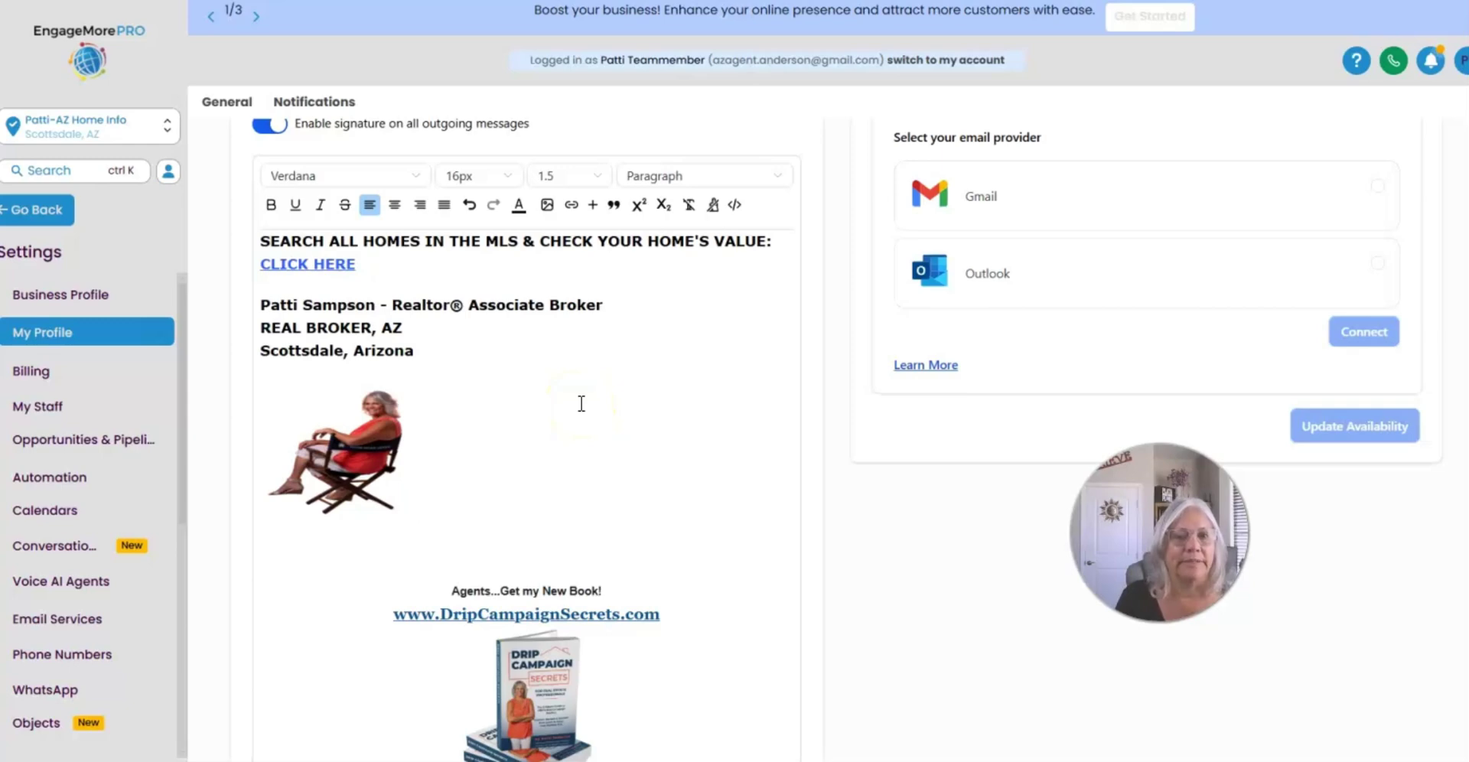
left_click(436, 388)
left_click(452, 437)
left_click(323, 452)
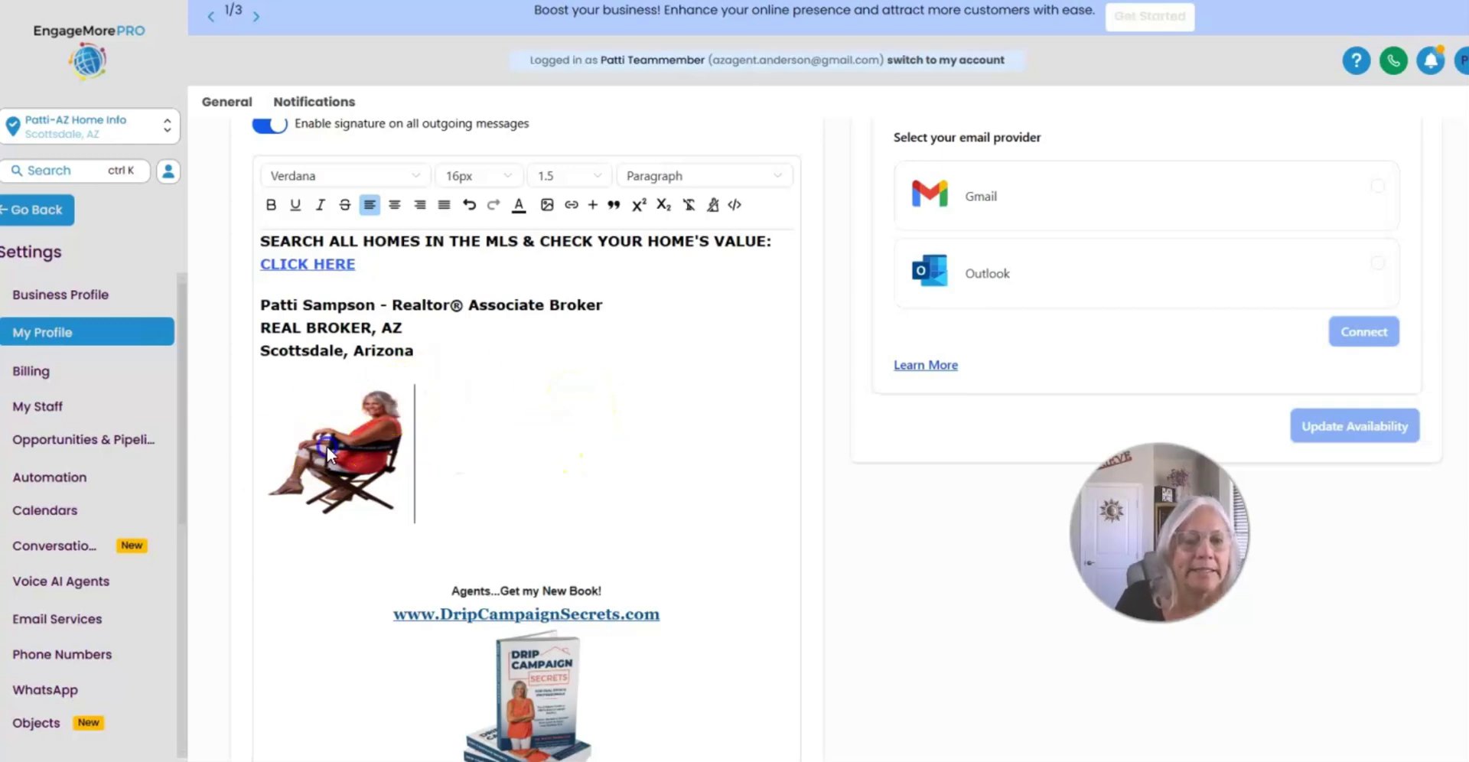
left_click(548, 204)
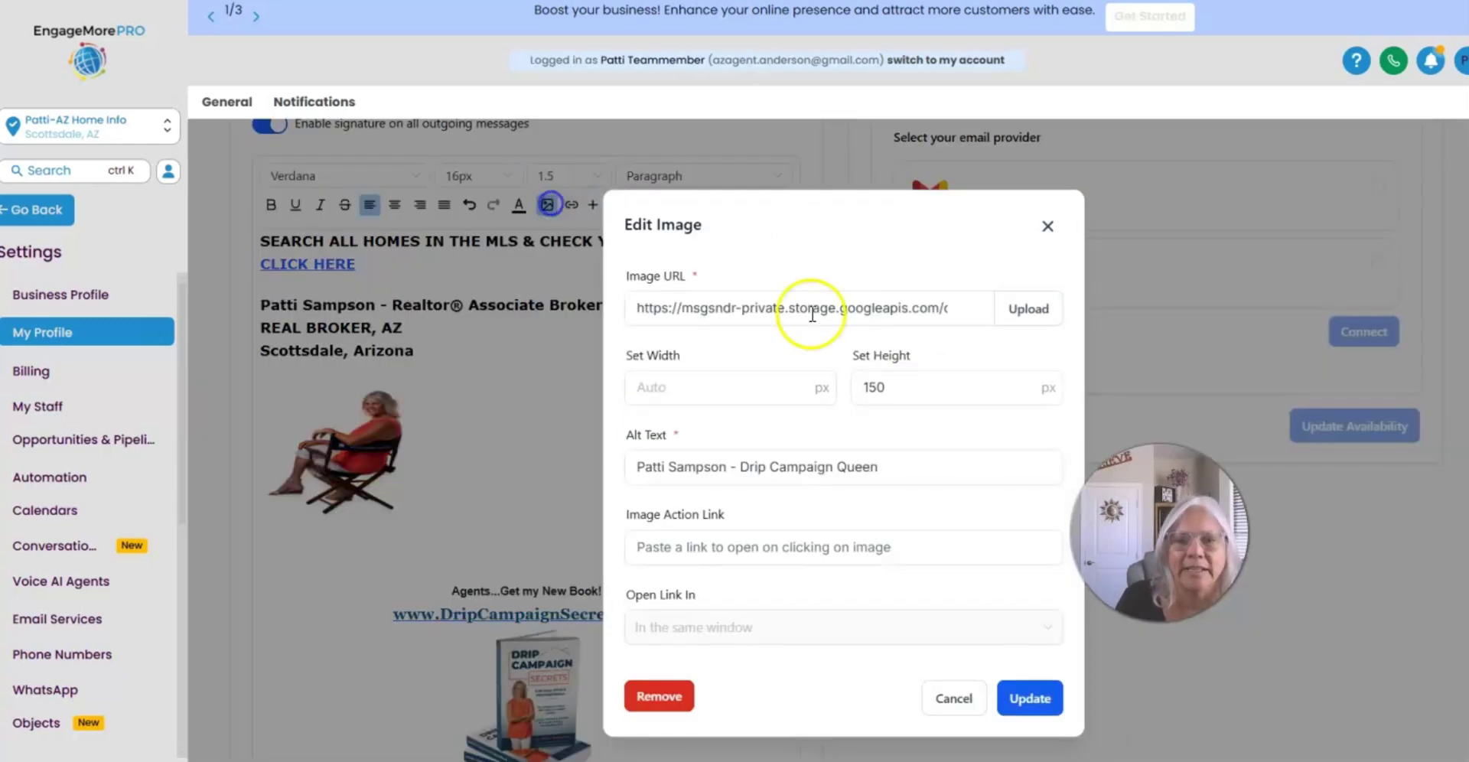
left_click_drag(941, 384, 724, 380)
key("BackSpace")
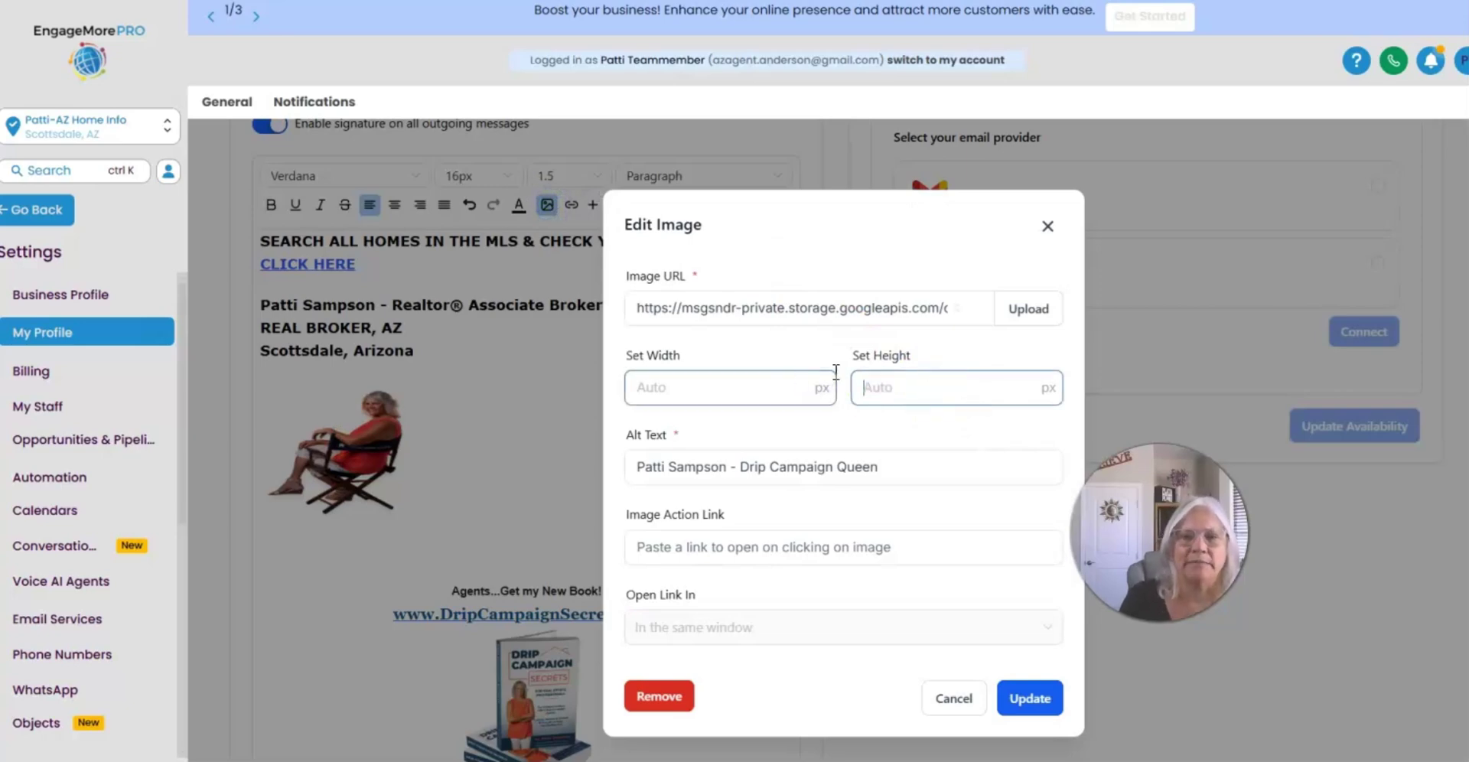
Step: Apply the automatic sizing, then drag the photo's bottom edge down to make it taller
left_click(1030, 697)
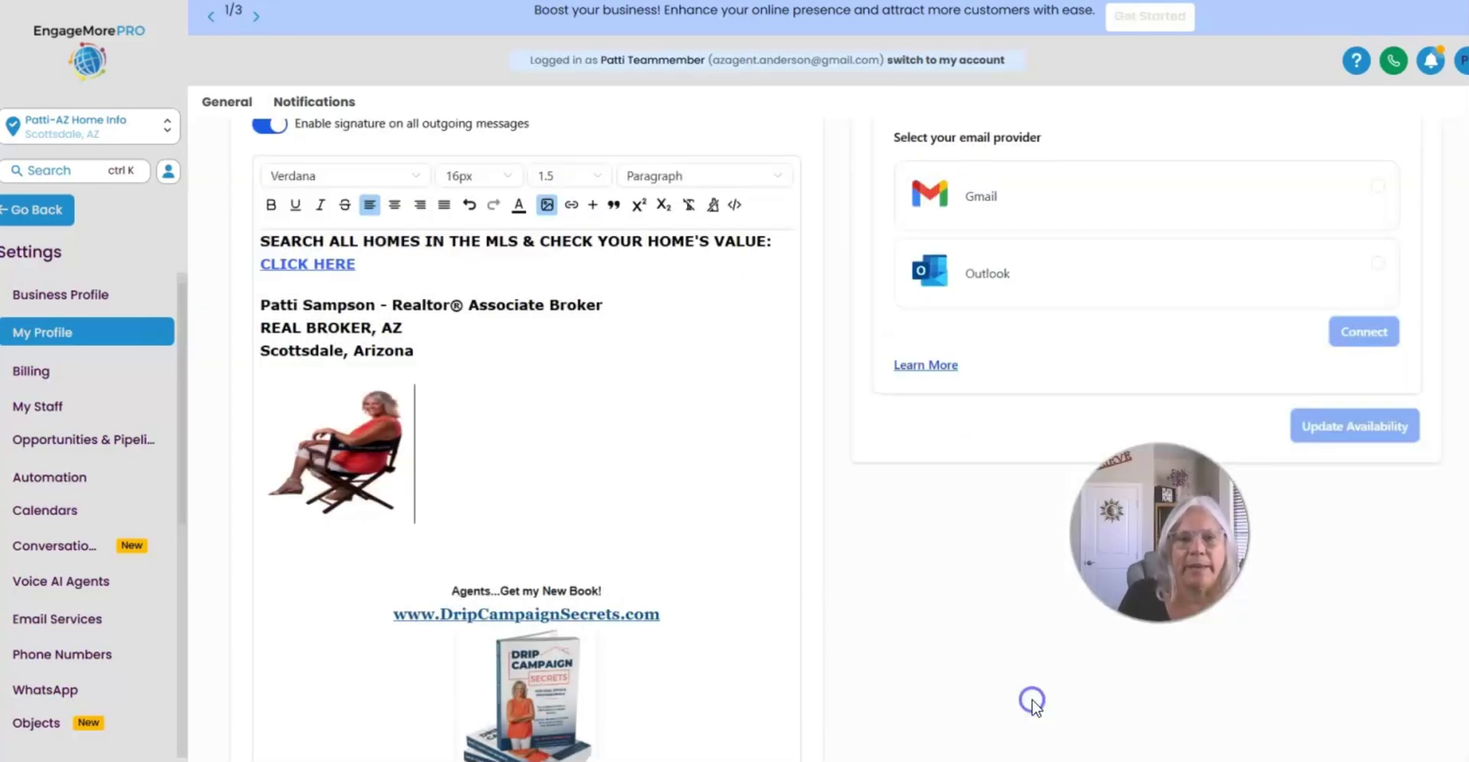
left_click(397, 454)
left_click(610, 445)
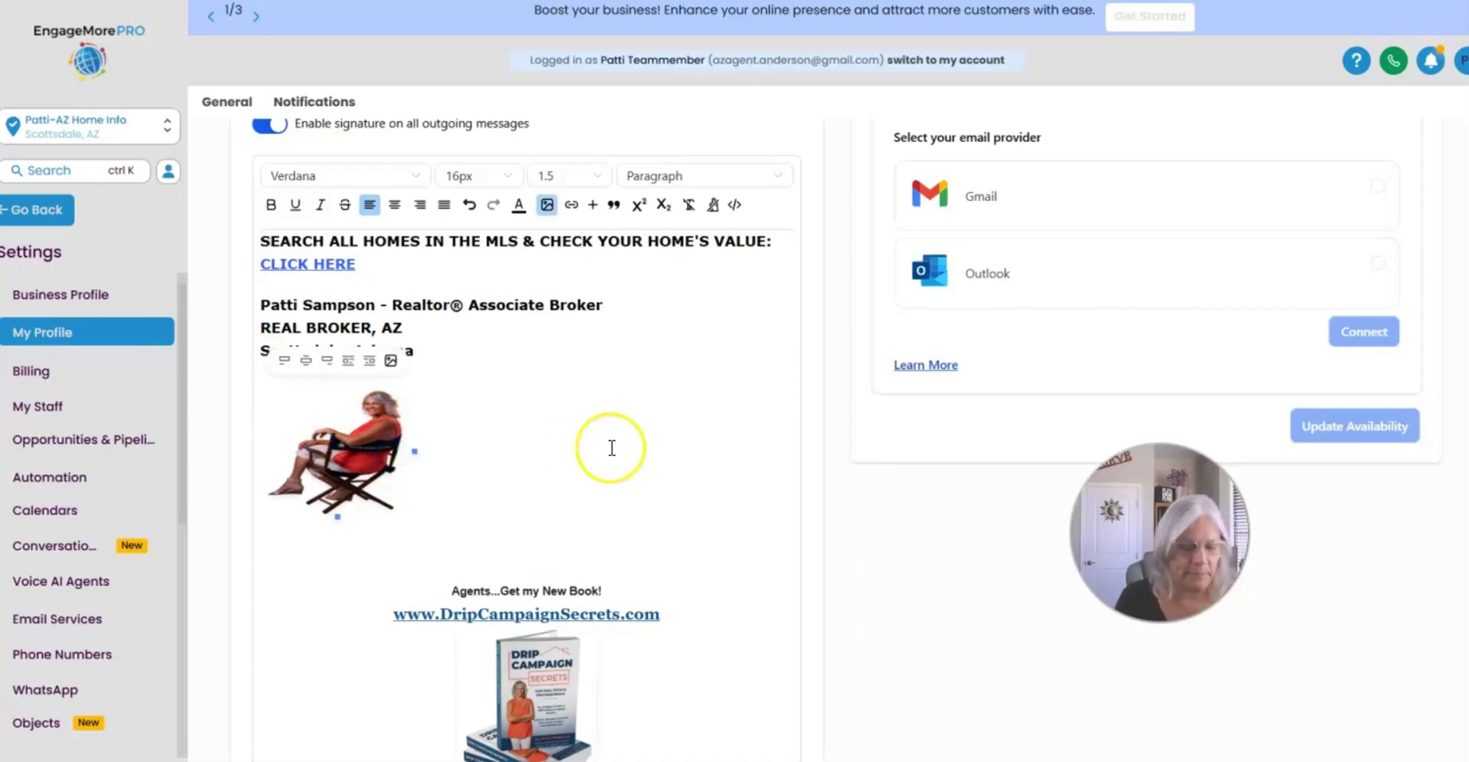
left_click(365, 434)
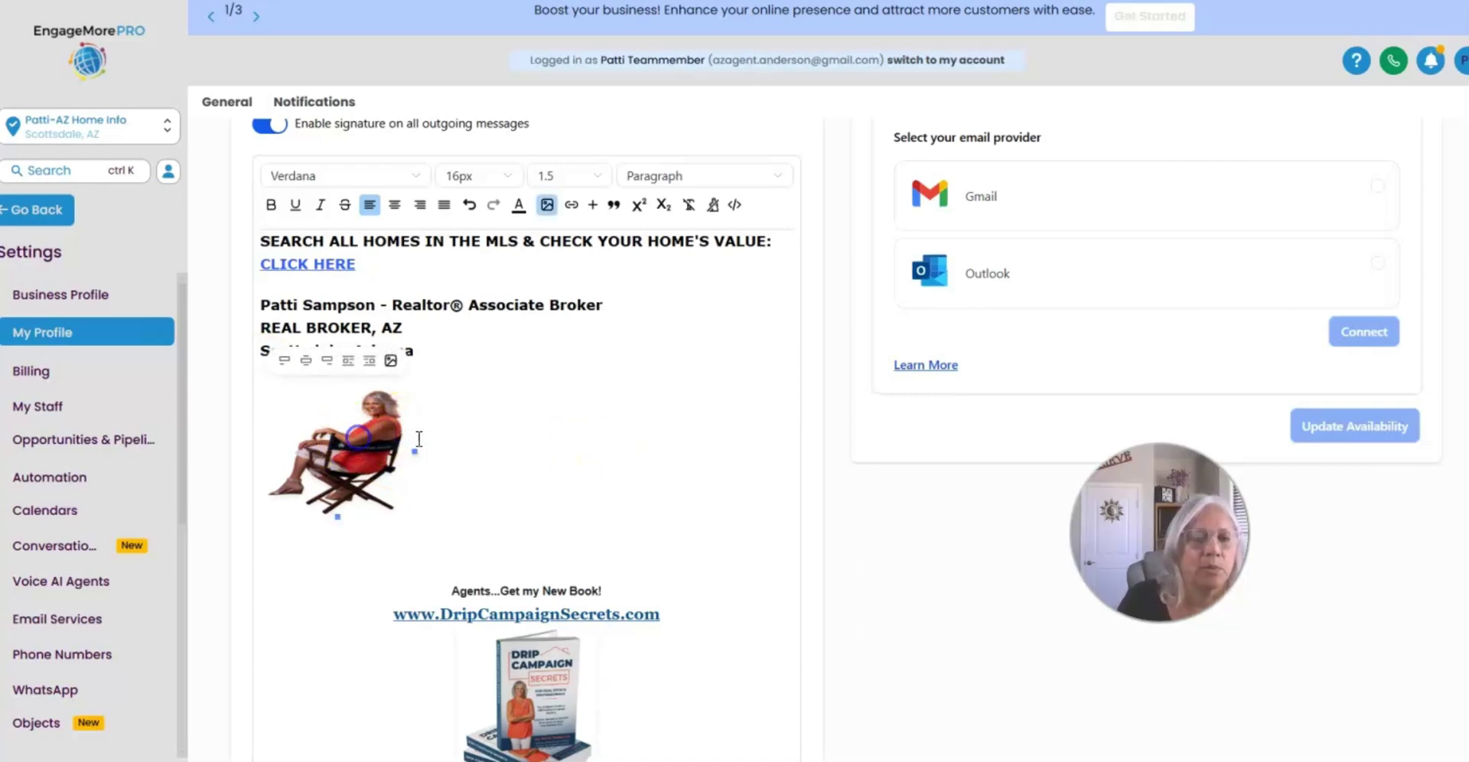
left_click_drag(338, 518, 413, 590)
left_click(372, 452)
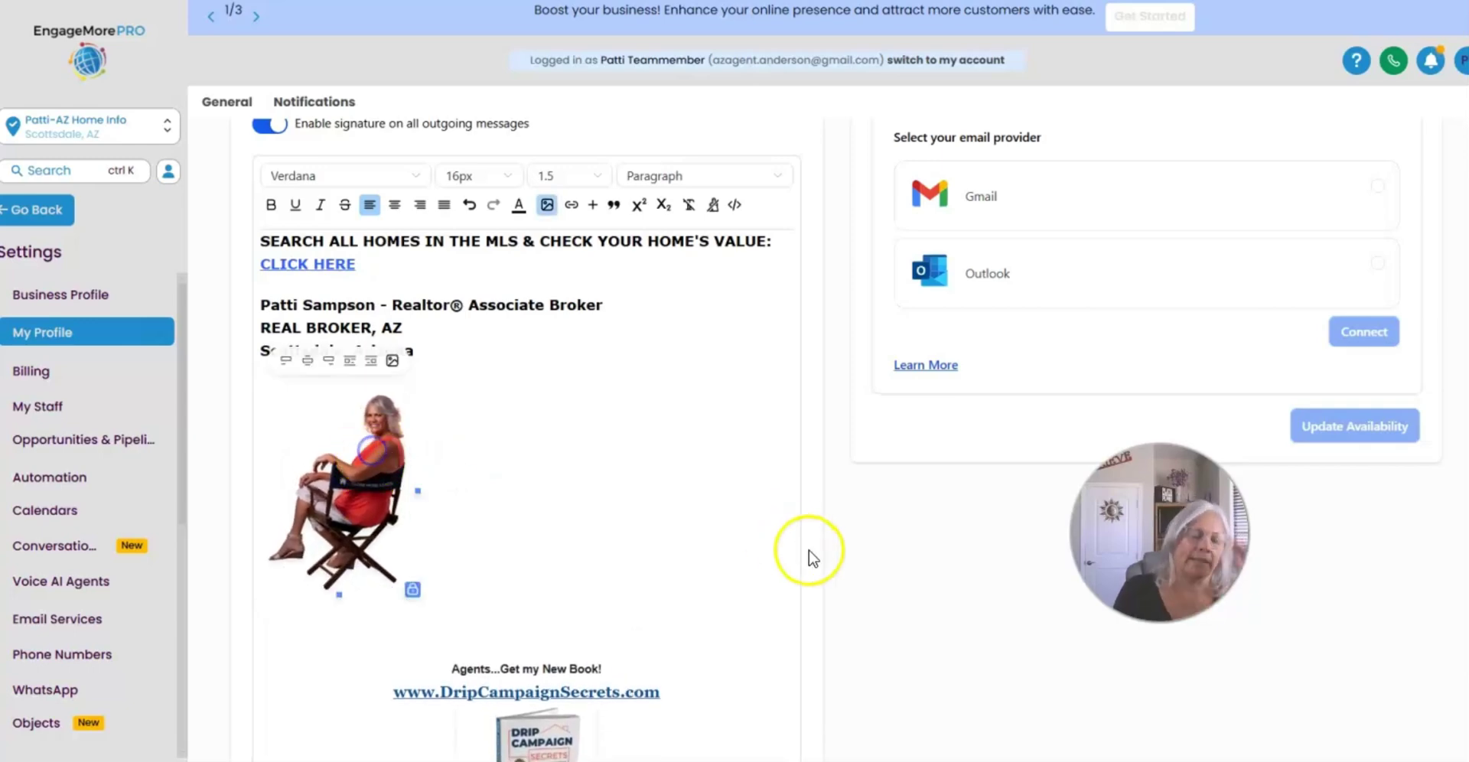
left_click(448, 421)
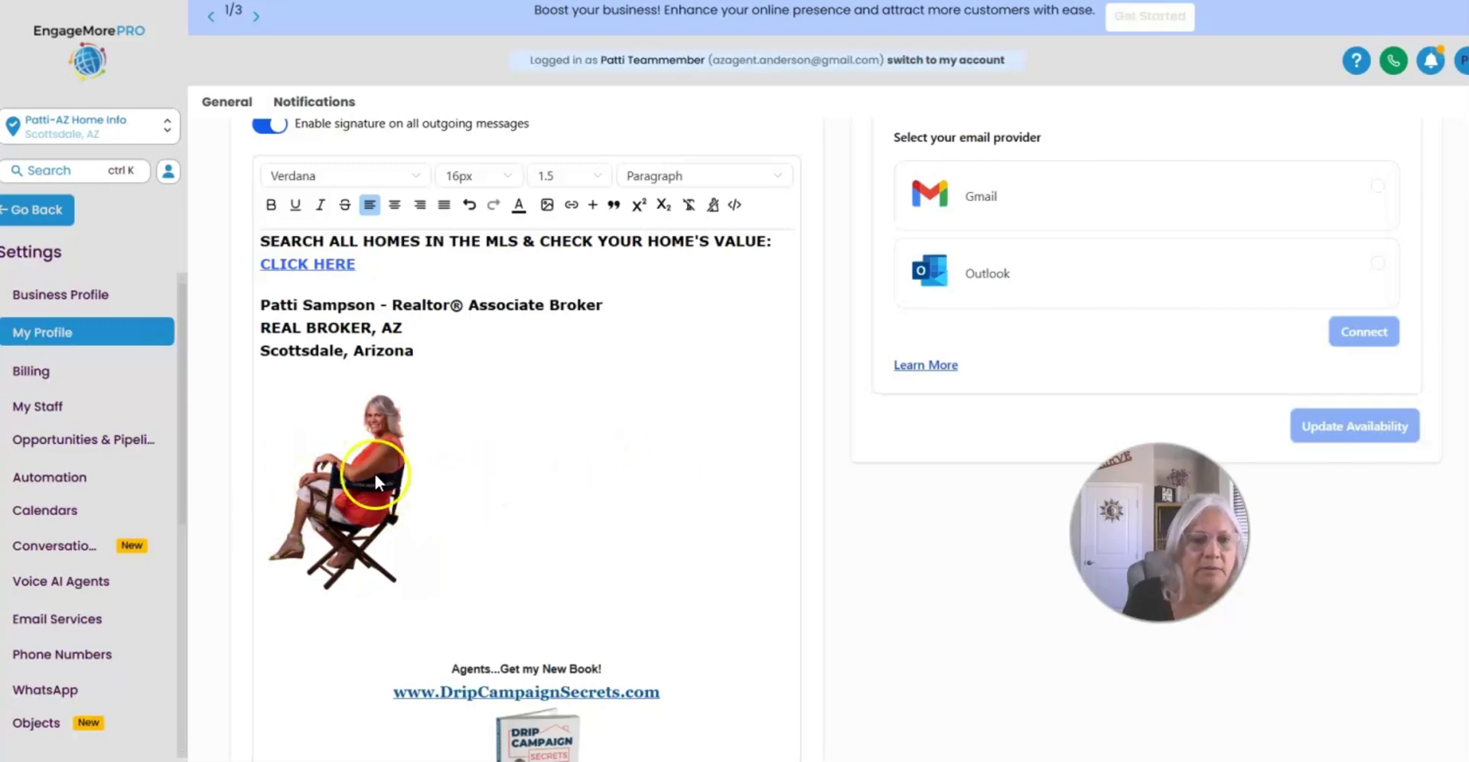
Step: Reselect the enlarged headshot to check its size, then deselect it
left_click(394, 489)
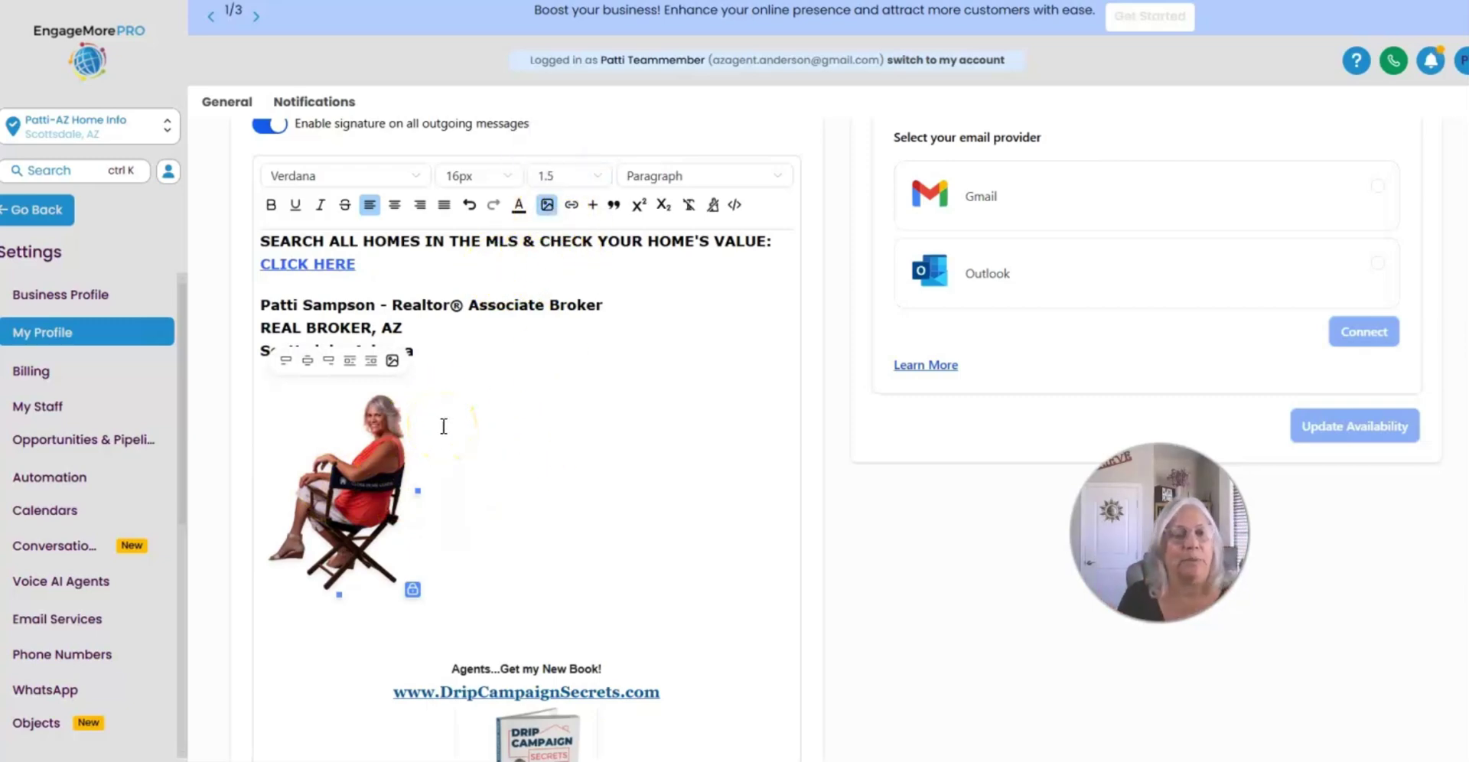
left_click(576, 495)
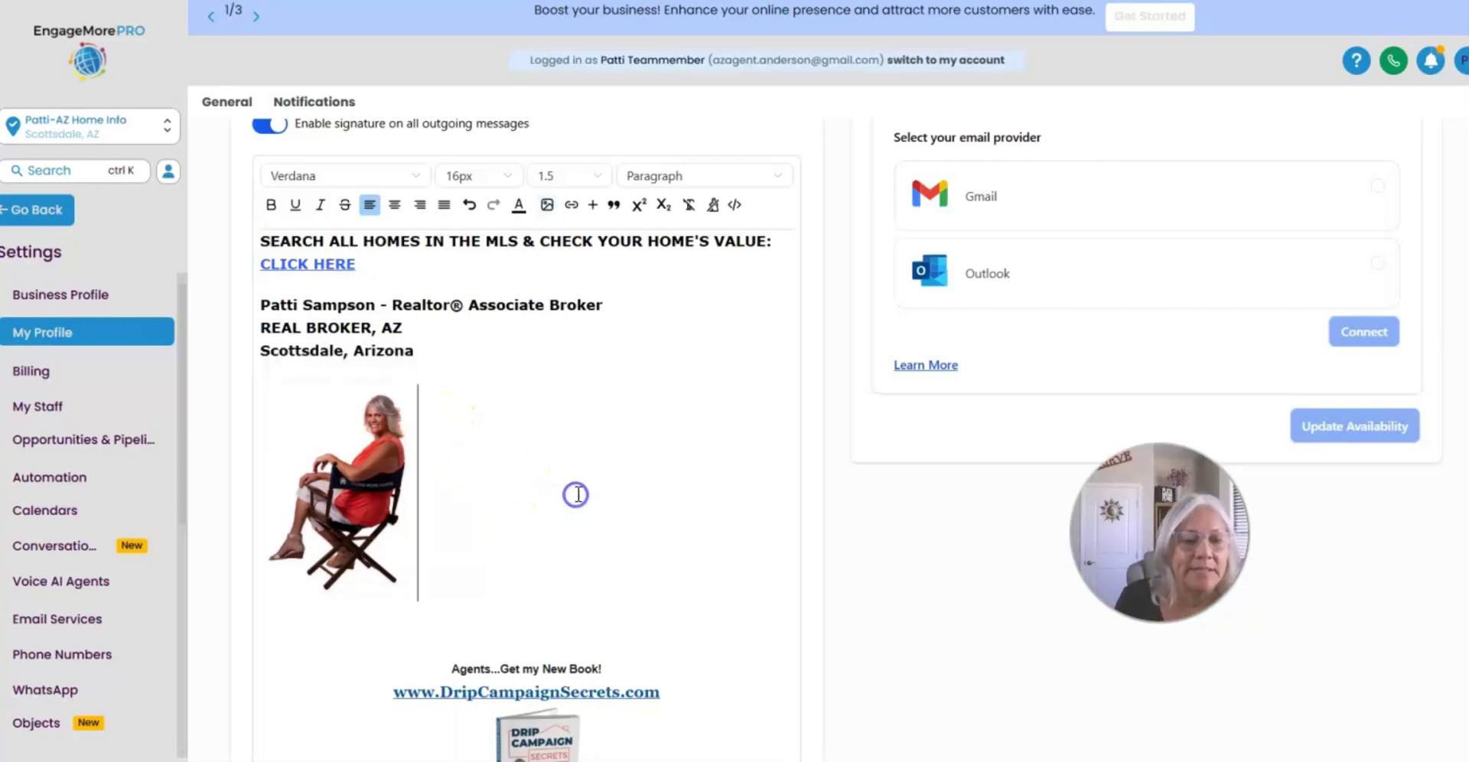
left_click(411, 470)
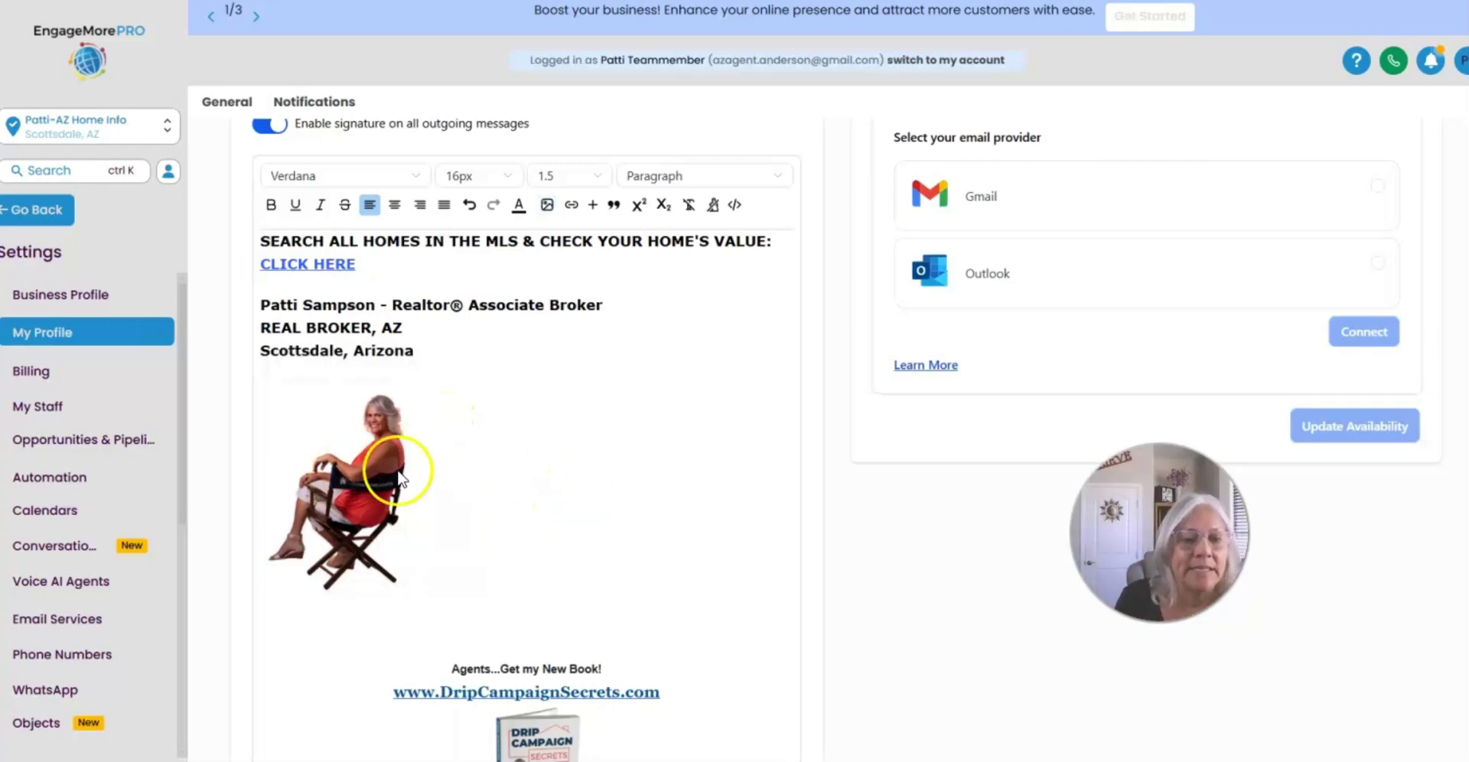
left_click(440, 459)
left_click(346, 445)
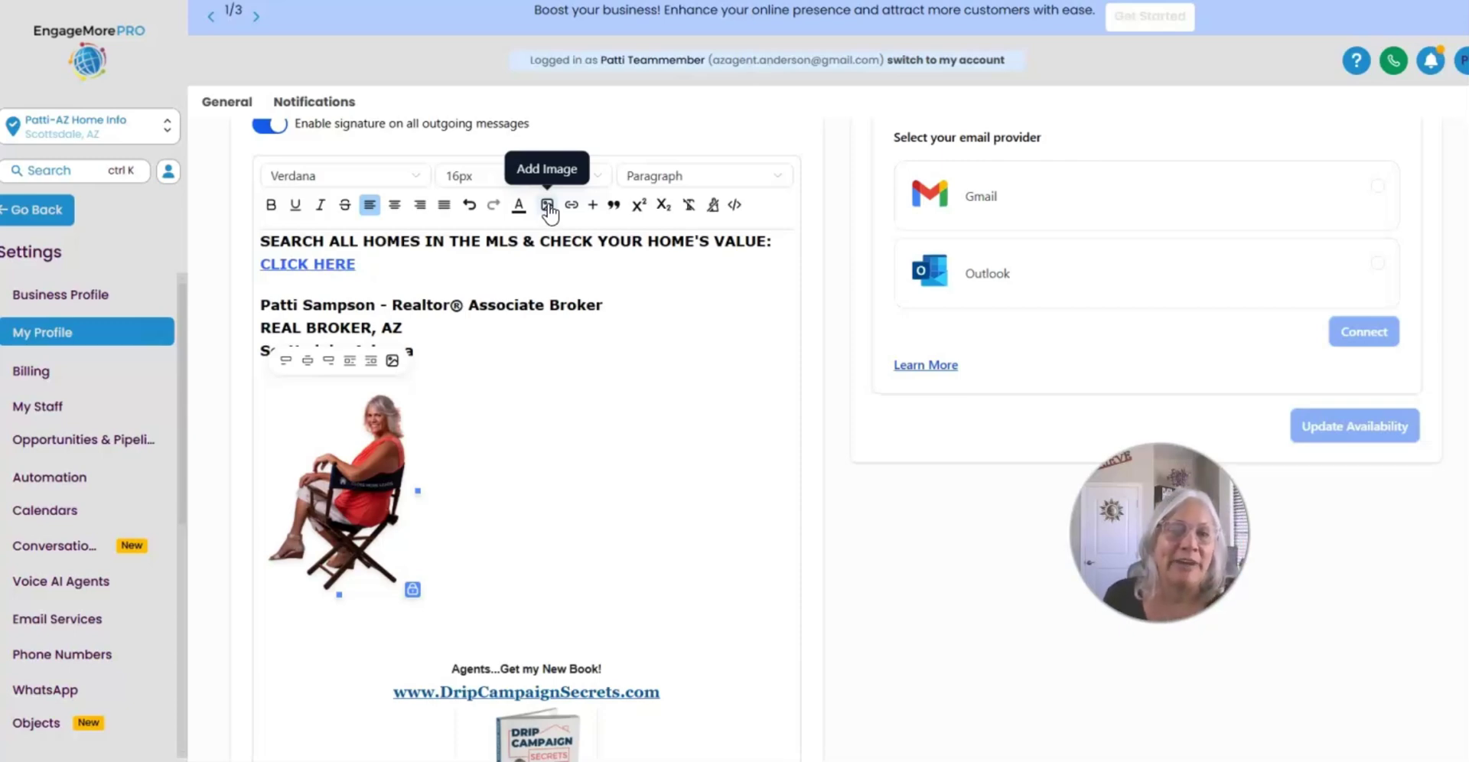
left_click(668, 498)
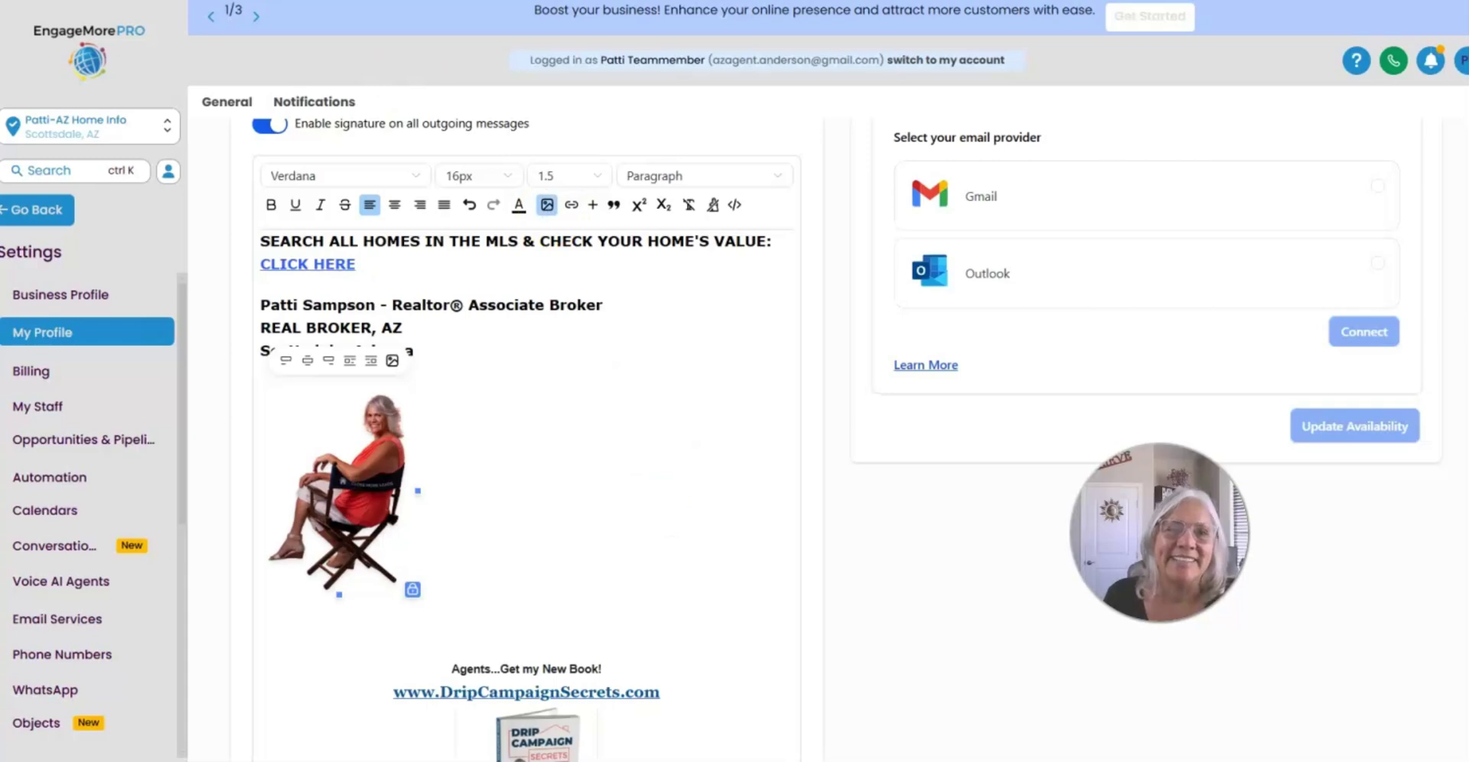